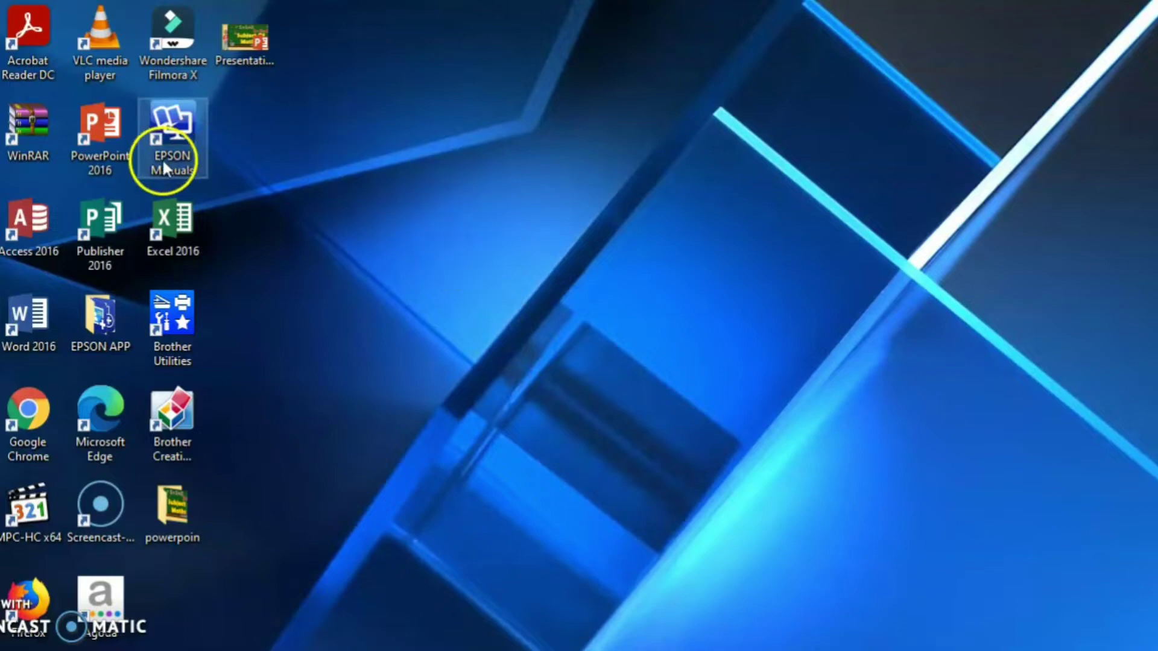
Open Presentation1 from the desktop in PowerPoint 2016, showing the Subject Of Maths slide
click(101, 154)
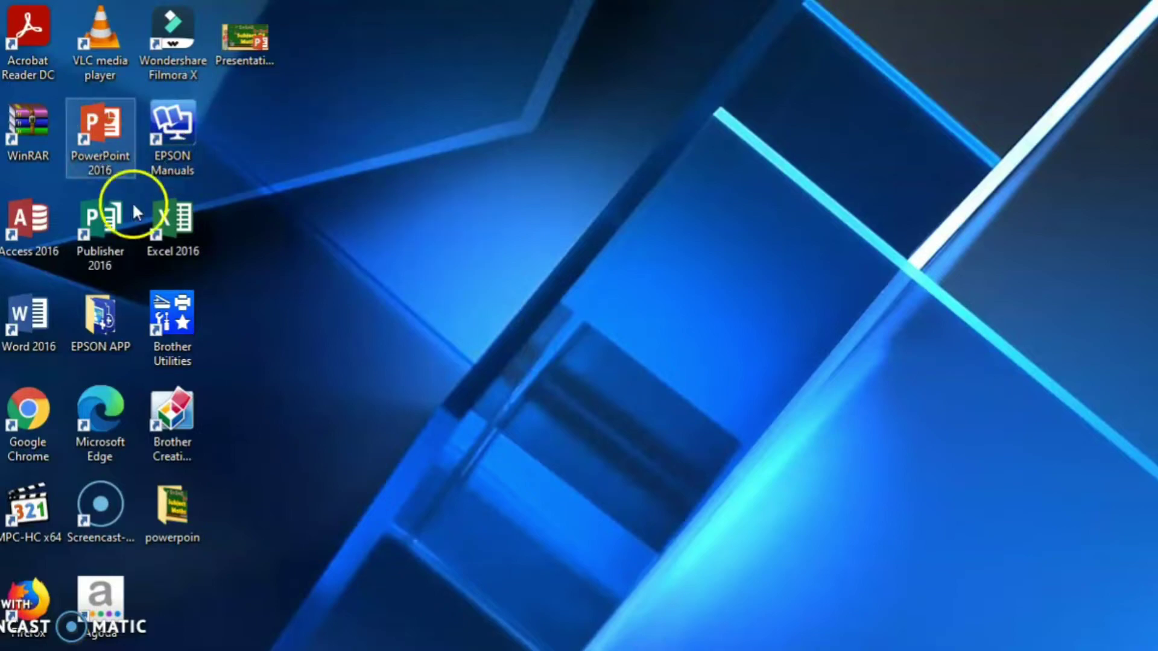
click(112, 161)
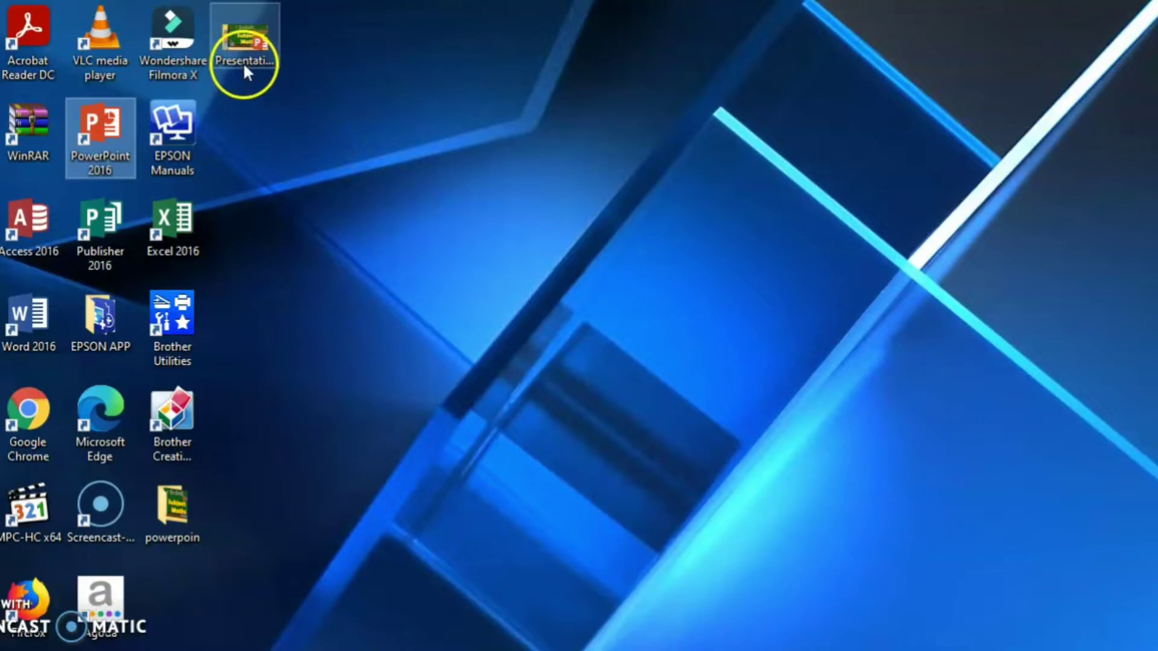
click(248, 36)
double_click(248, 35)
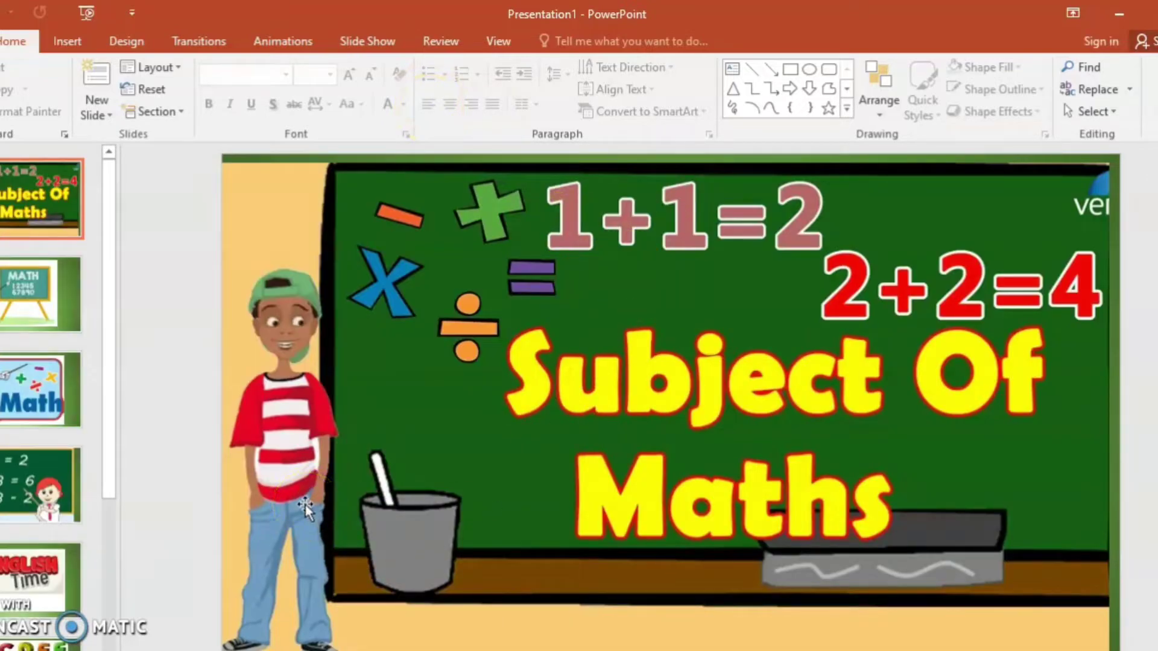
mouse_move(54, 289)
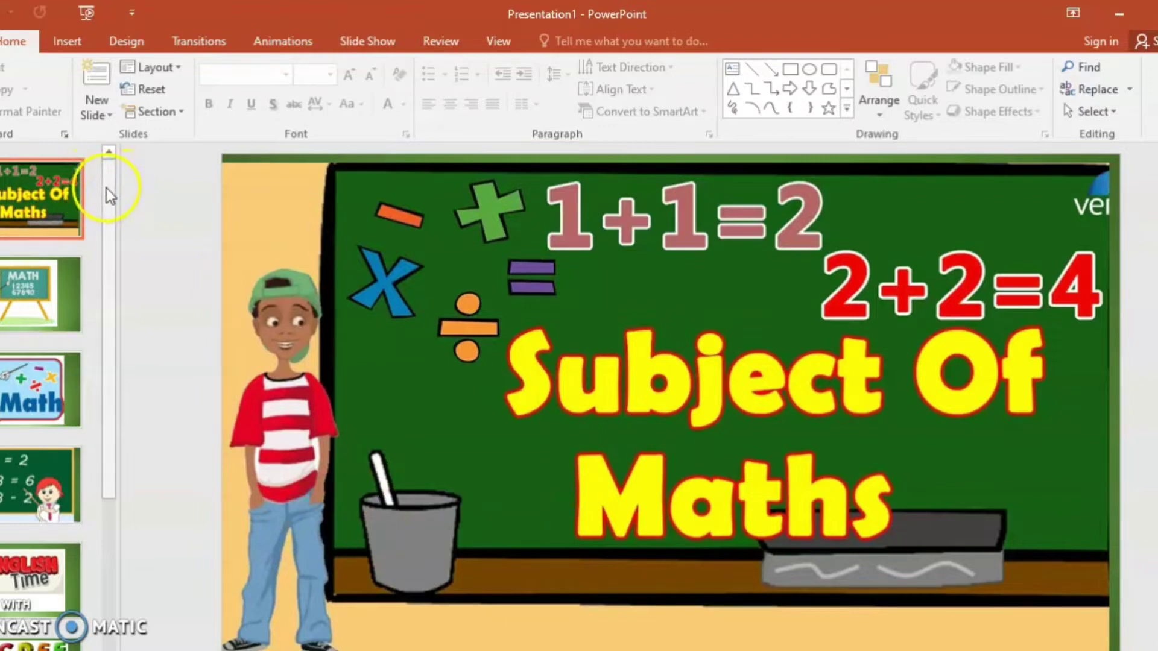
drag(106, 188, 106, 495)
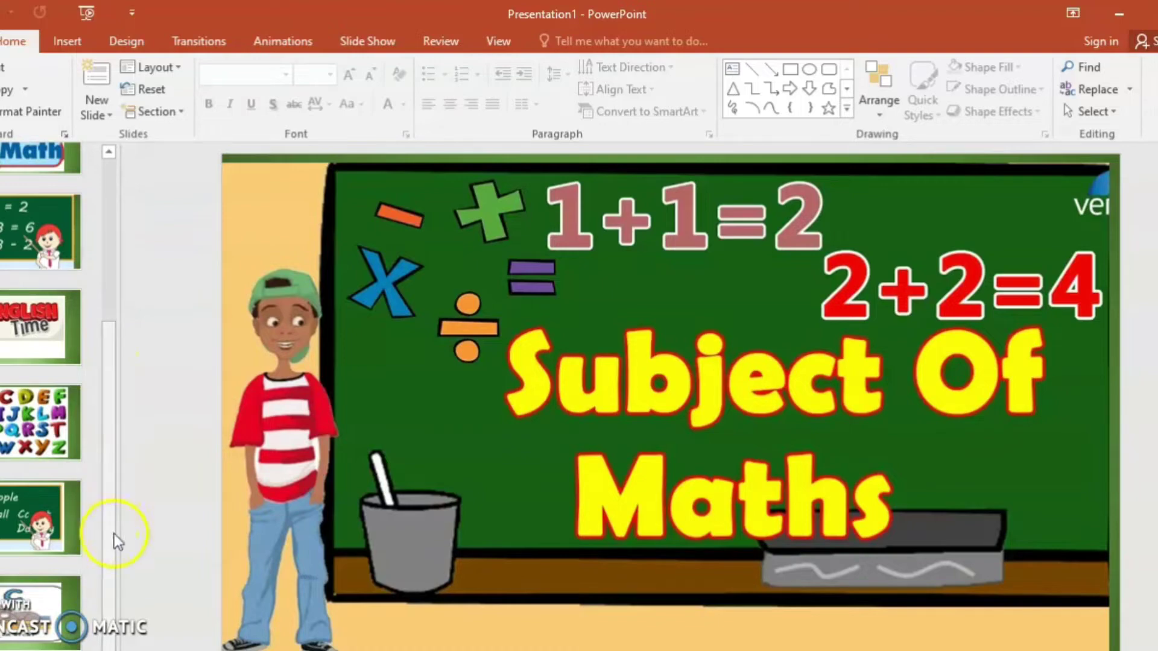
drag(112, 522, 104, 258)
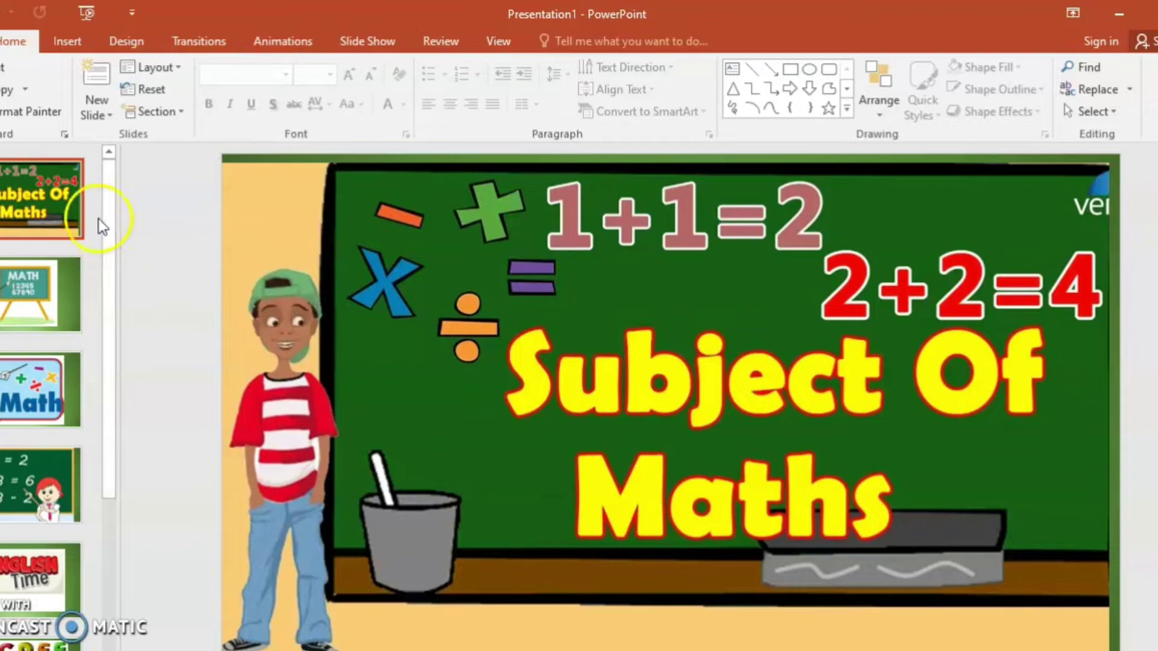
click(31, 202)
click(665, 410)
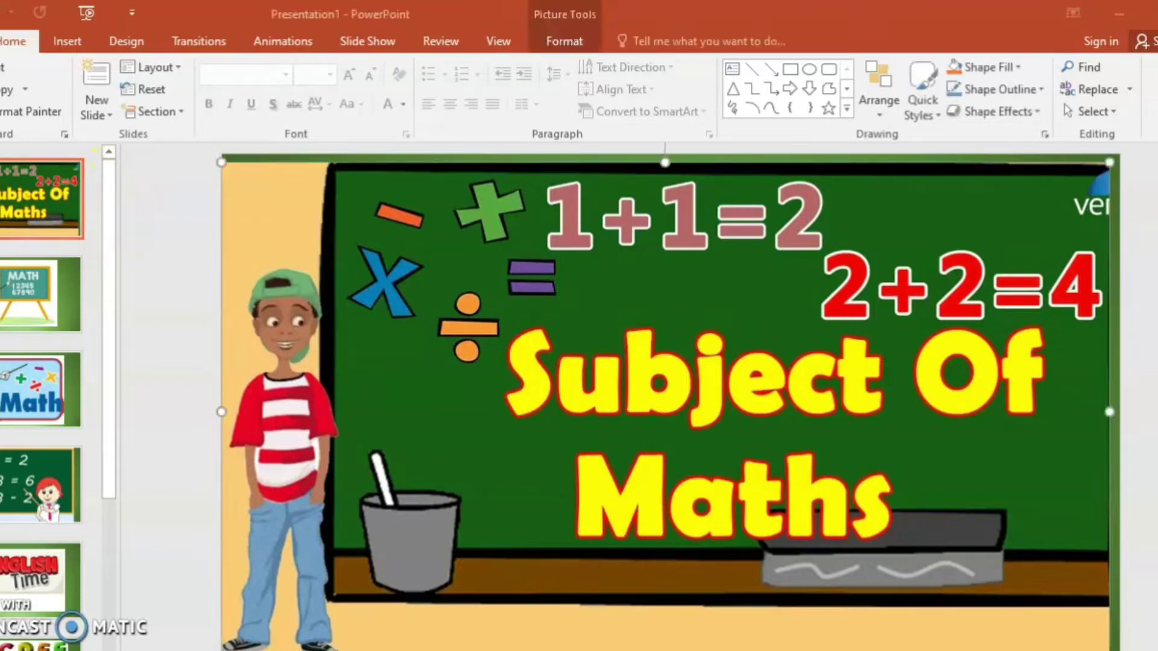
click(398, 509)
click(368, 323)
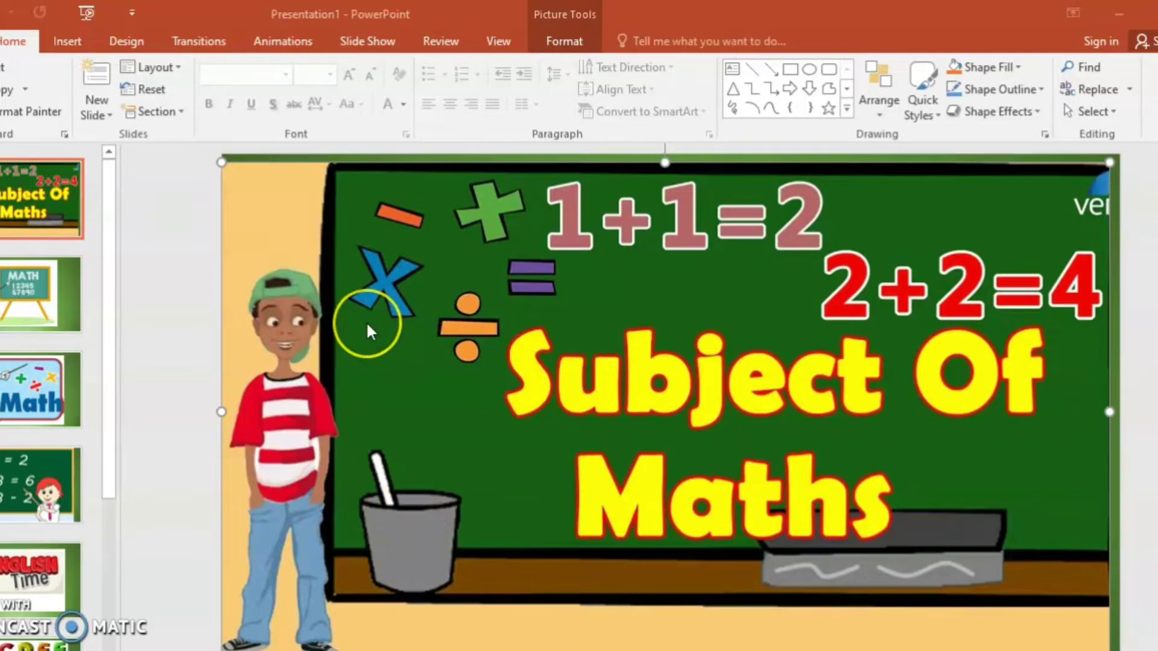
click(397, 407)
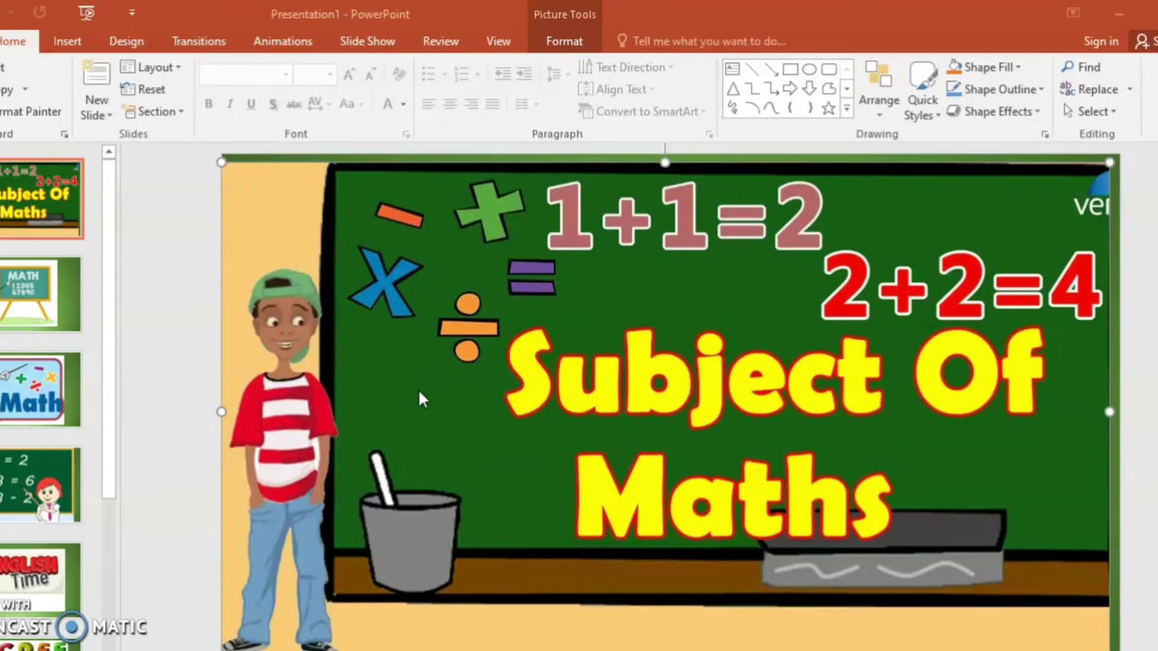
click(422, 365)
click(424, 370)
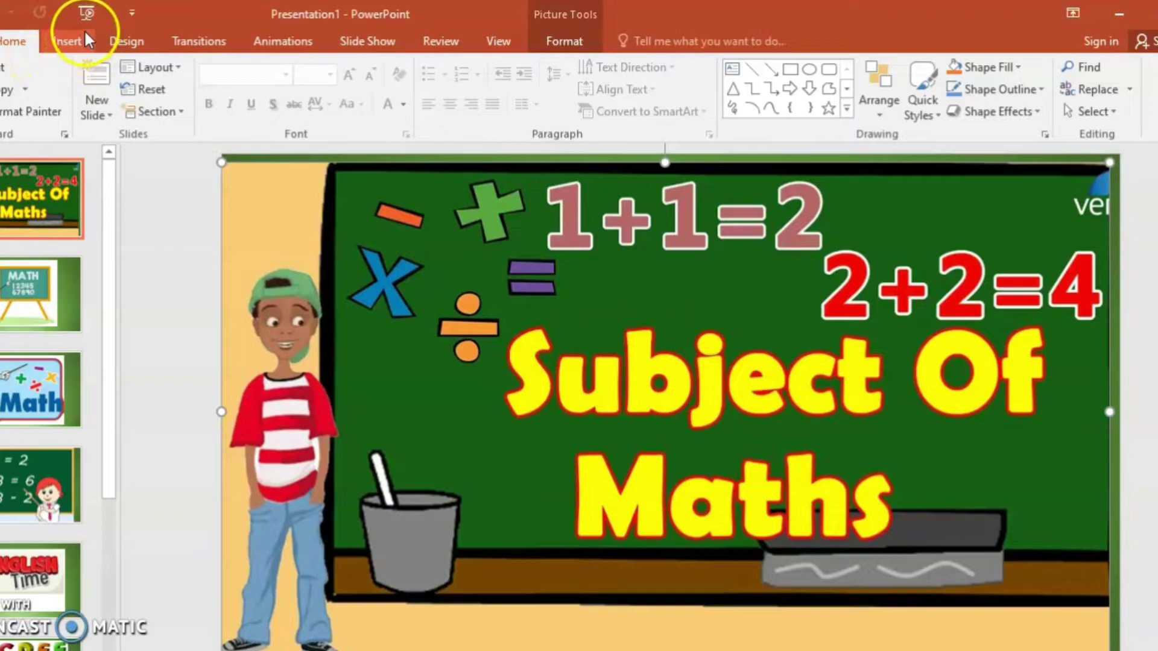
Record a narration with Insert > Audio > Record Audio and insert it on the Subject Of Maths slide
click(66, 43)
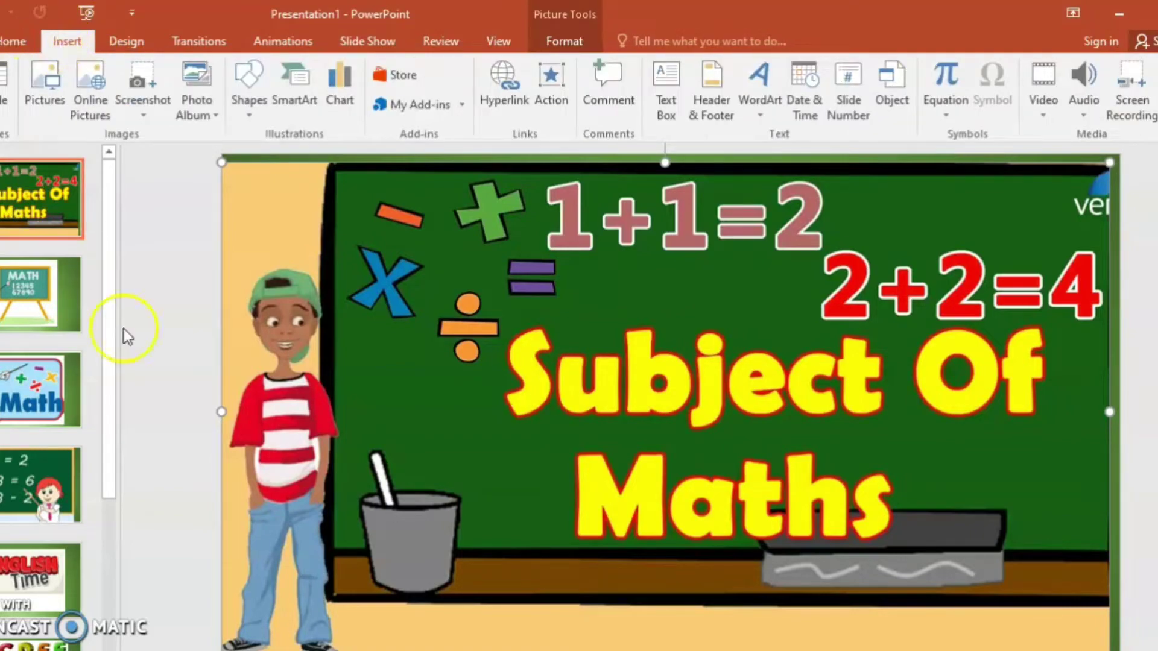
click(1085, 103)
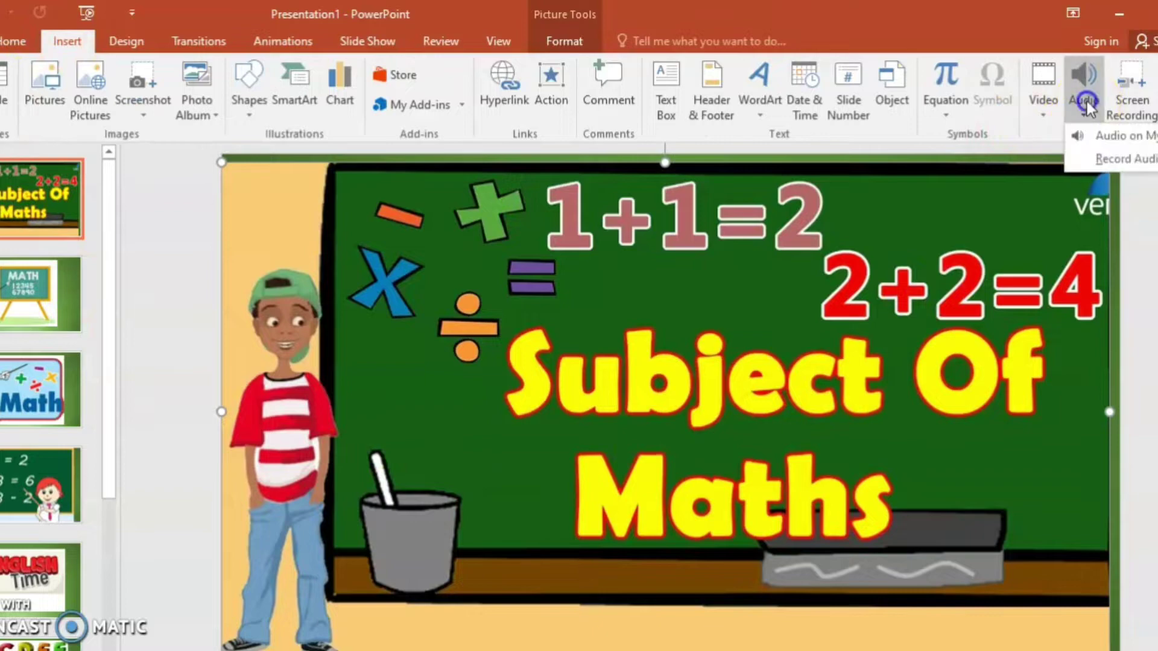
click(1095, 167)
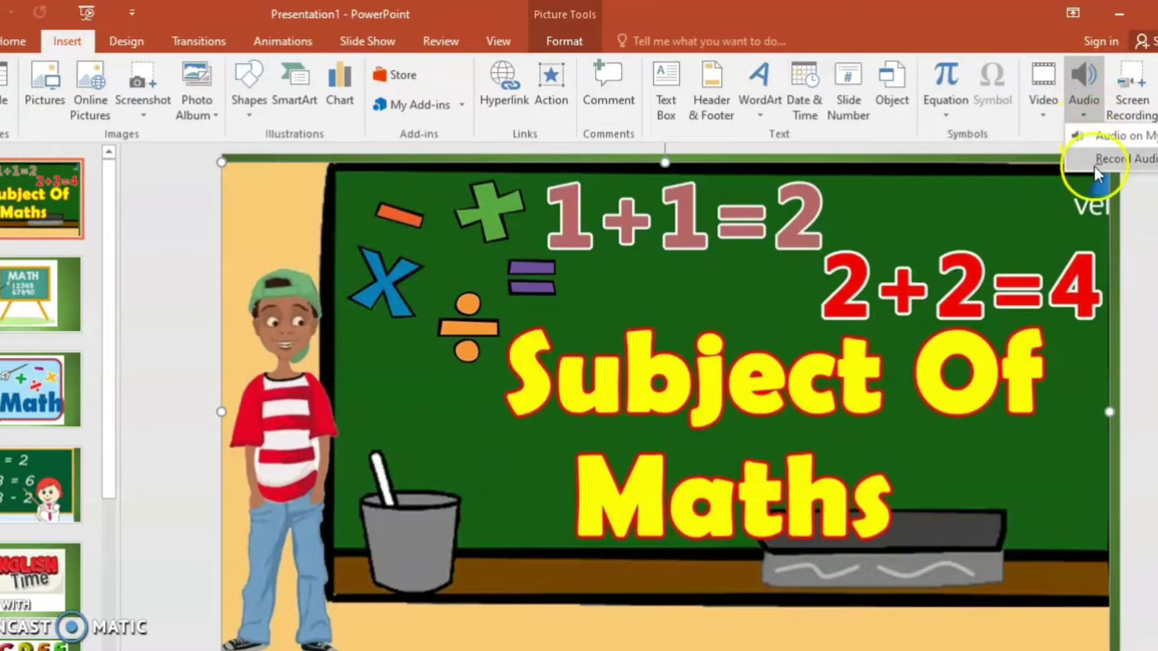
click(1136, 161)
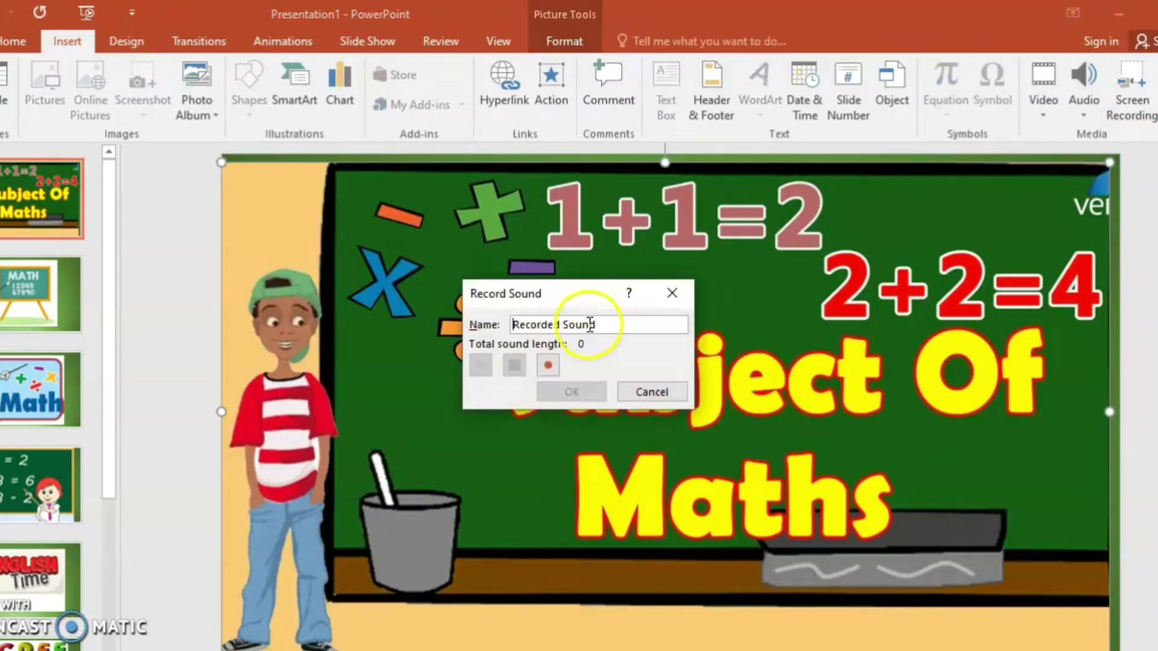
drag(579, 284, 346, 198)
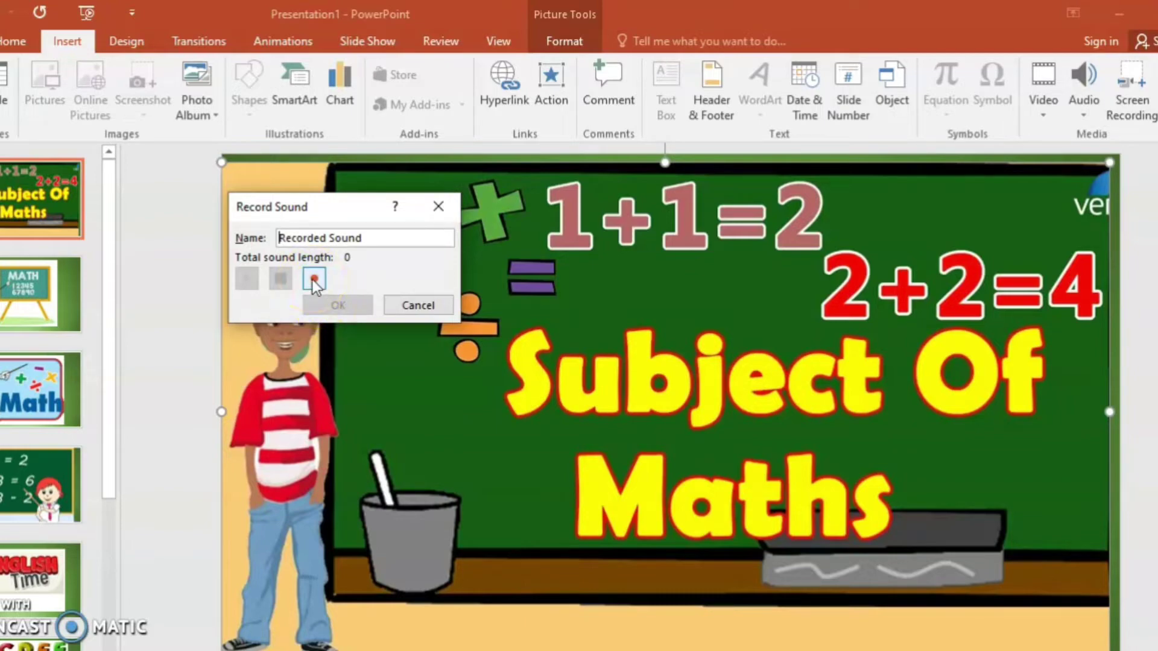
click(280, 281)
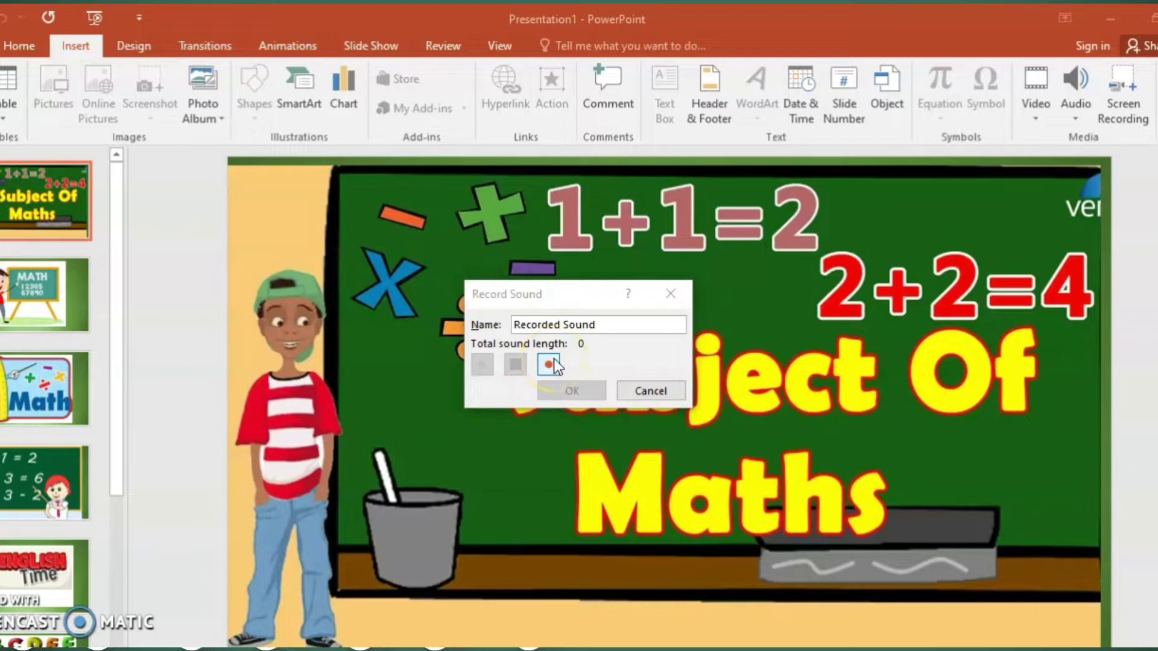
click(553, 367)
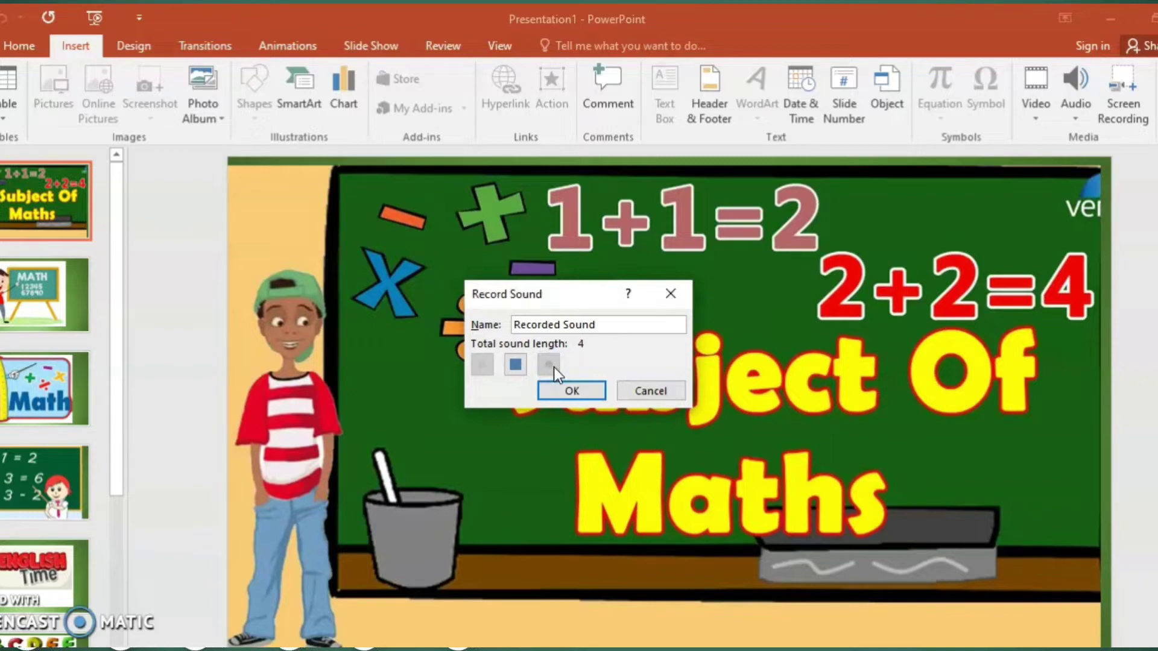
click(583, 391)
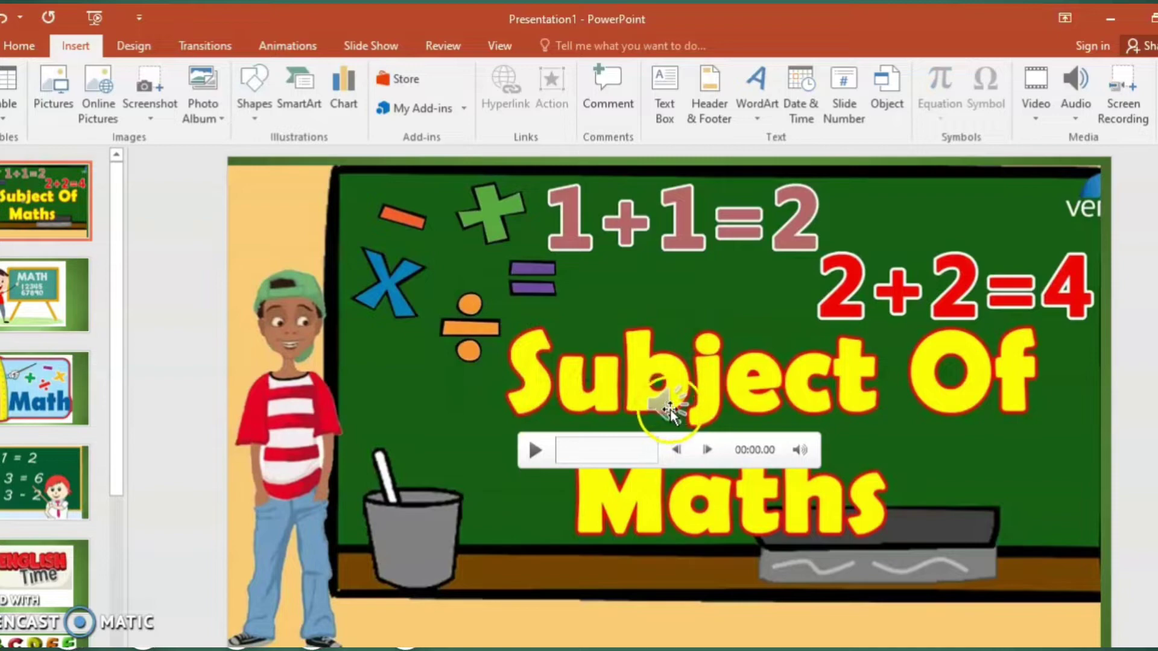
Play back the title slide narration and select its speaker icon in the top-left corner
click(675, 405)
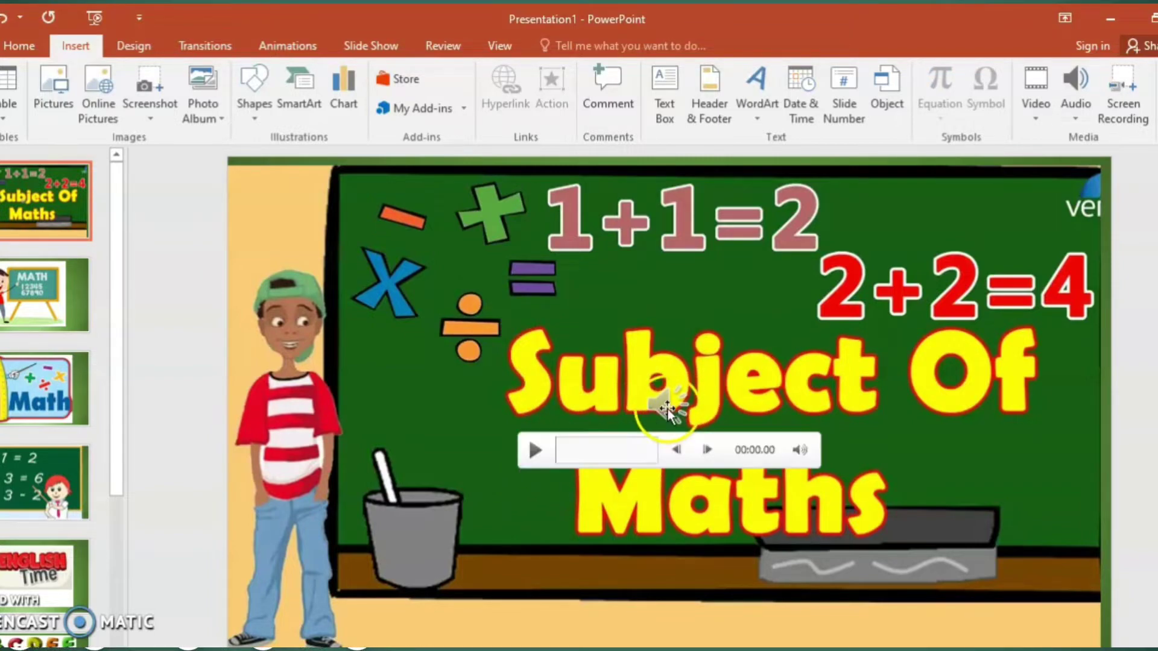
click(667, 408)
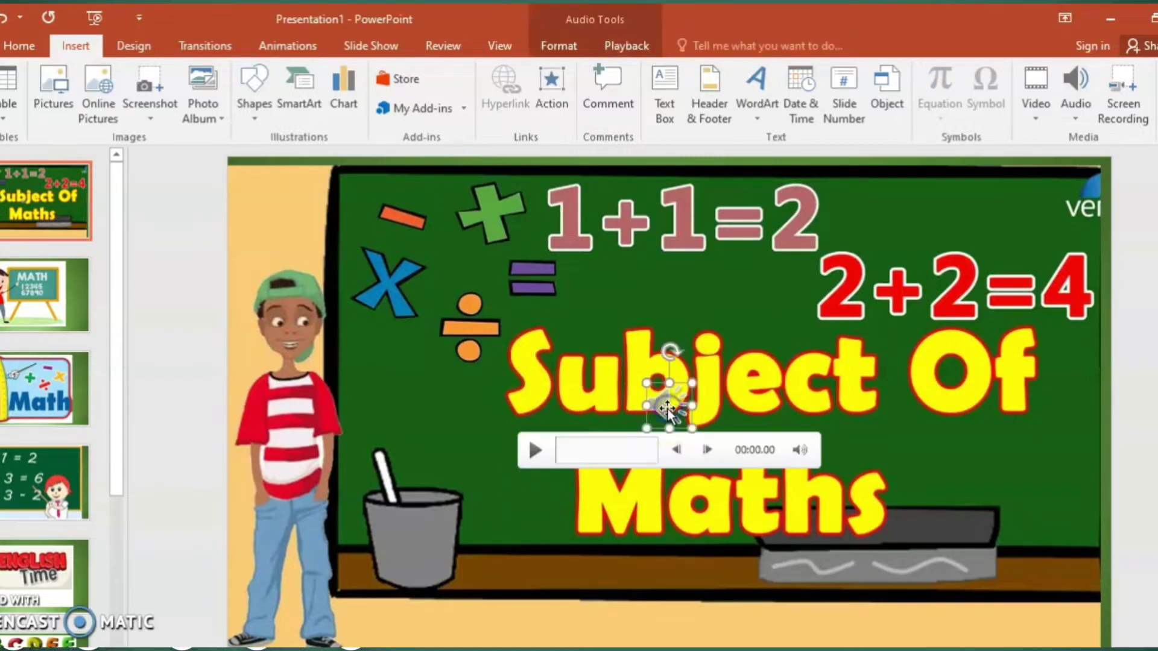
click(537, 450)
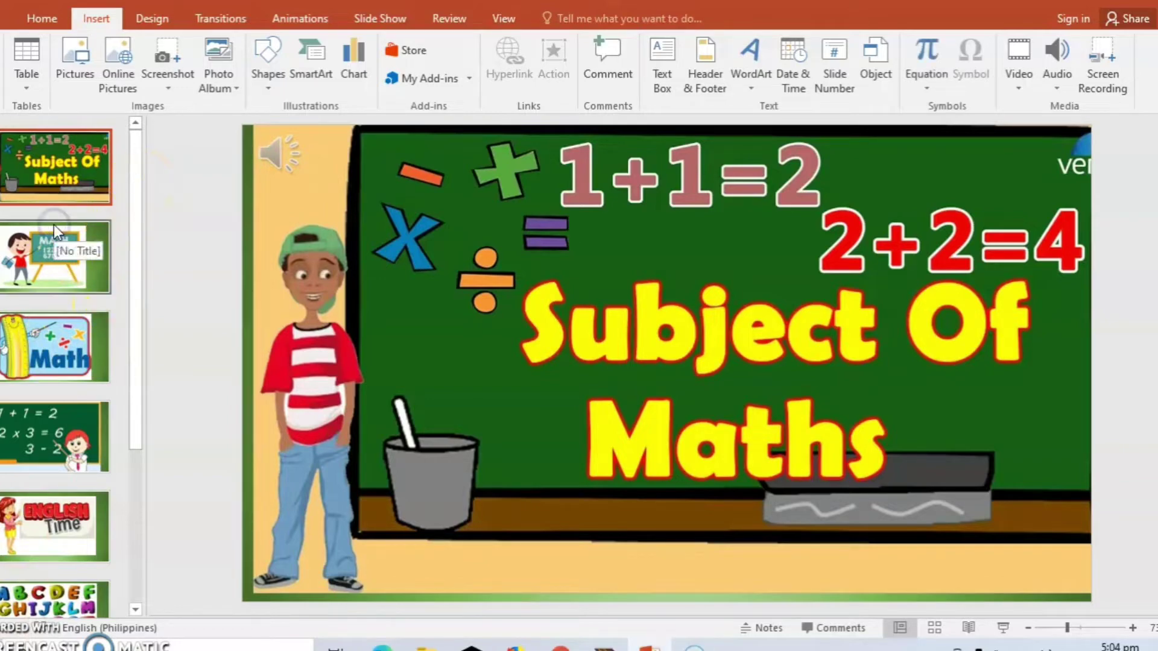
click(279, 155)
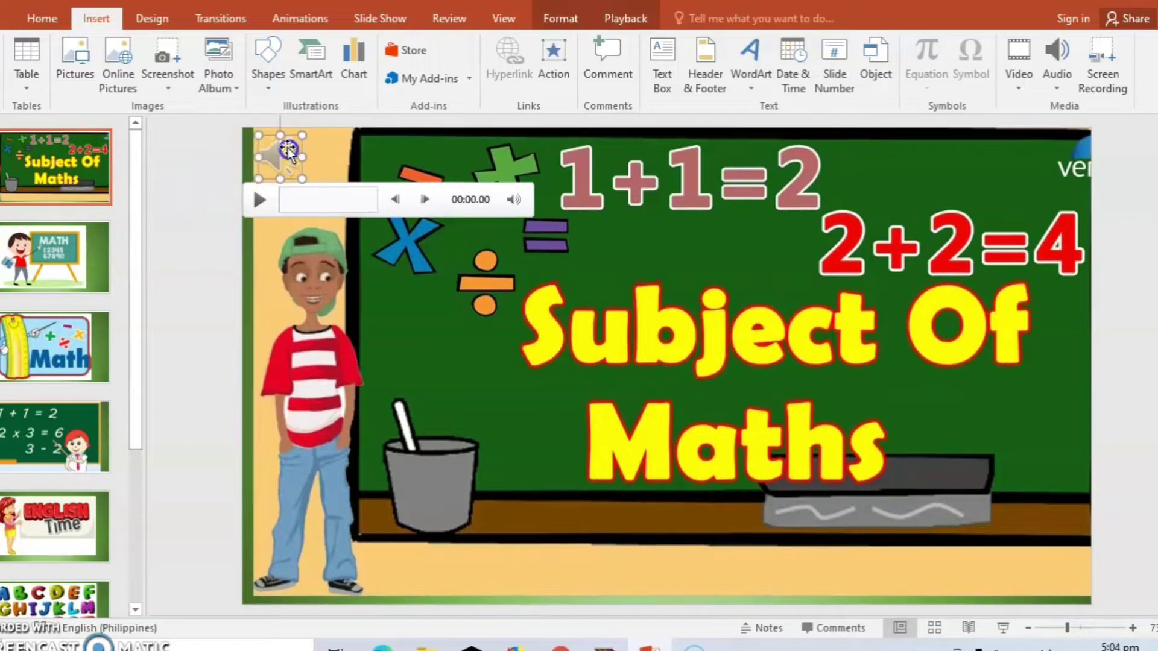
Go to the MATH chalkboard slide and delete its unwanted audio clip
click(54, 256)
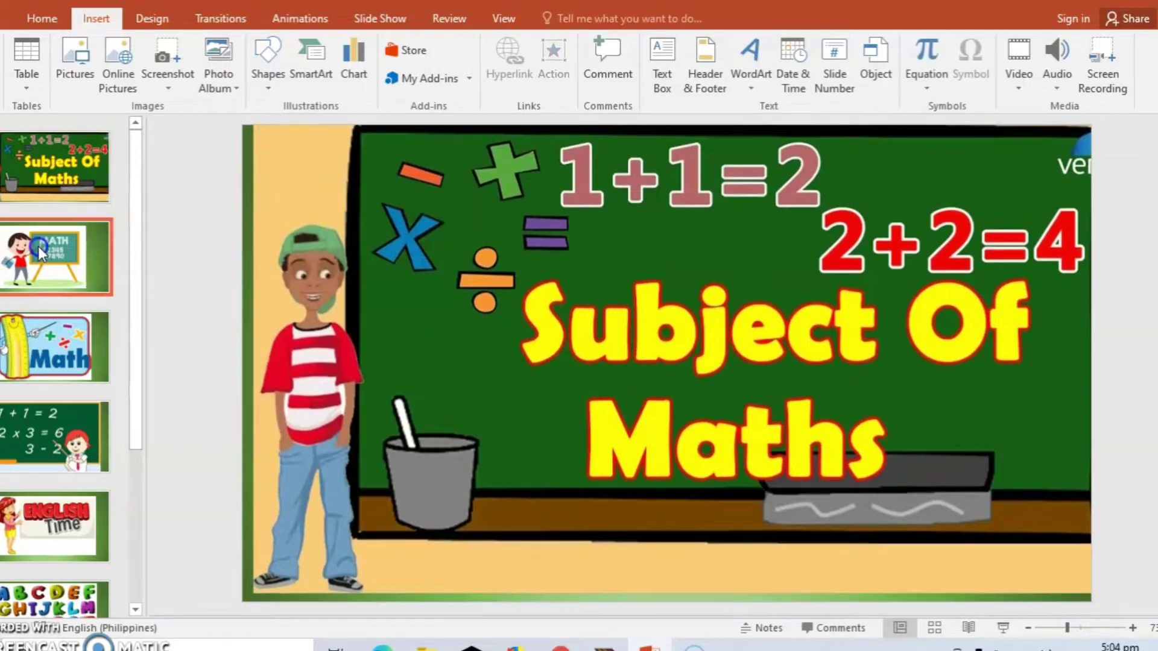
click(280, 154)
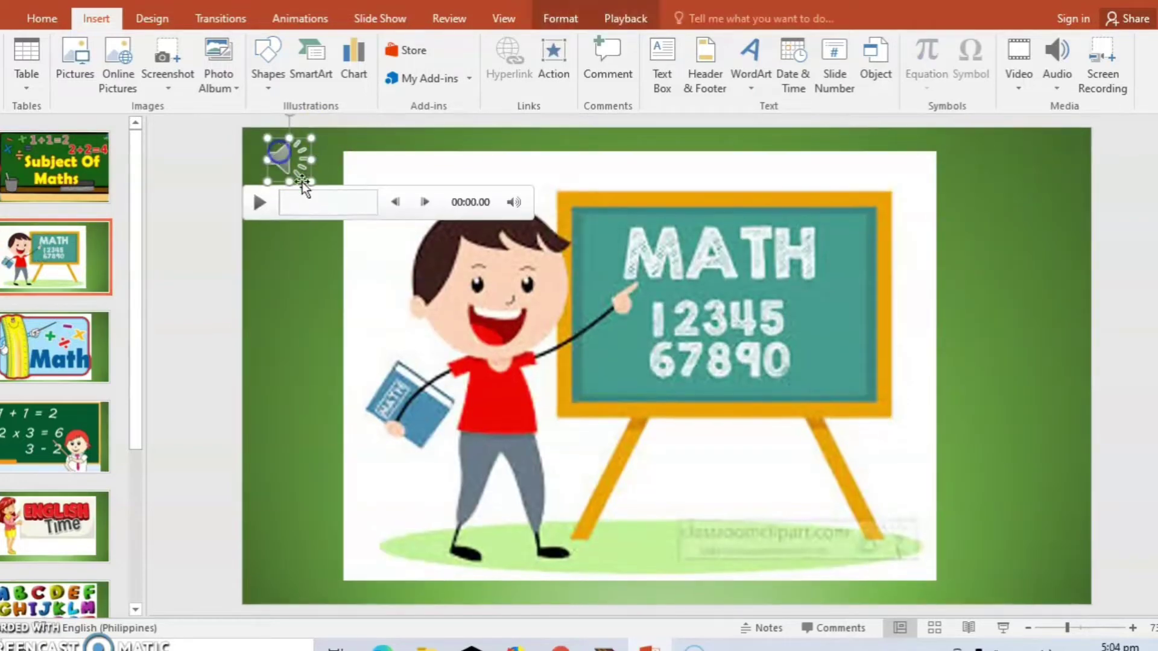
key(Delete)
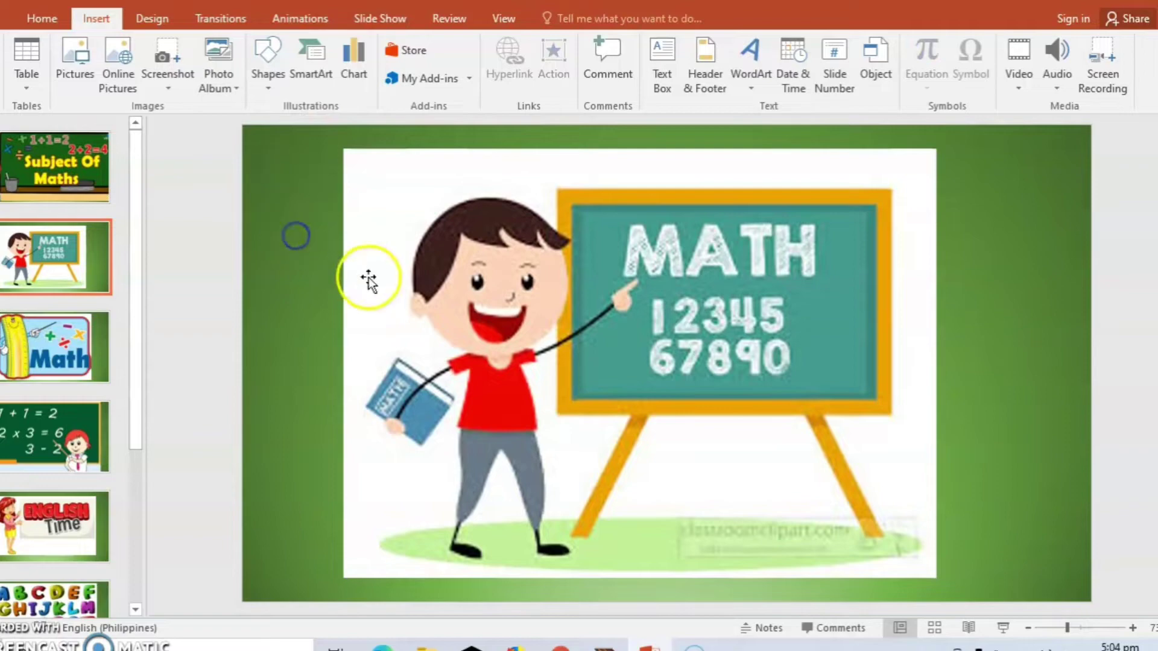
Record a new narration with Record Audio and insert it on the MATH slide
click(1055, 89)
click(1104, 129)
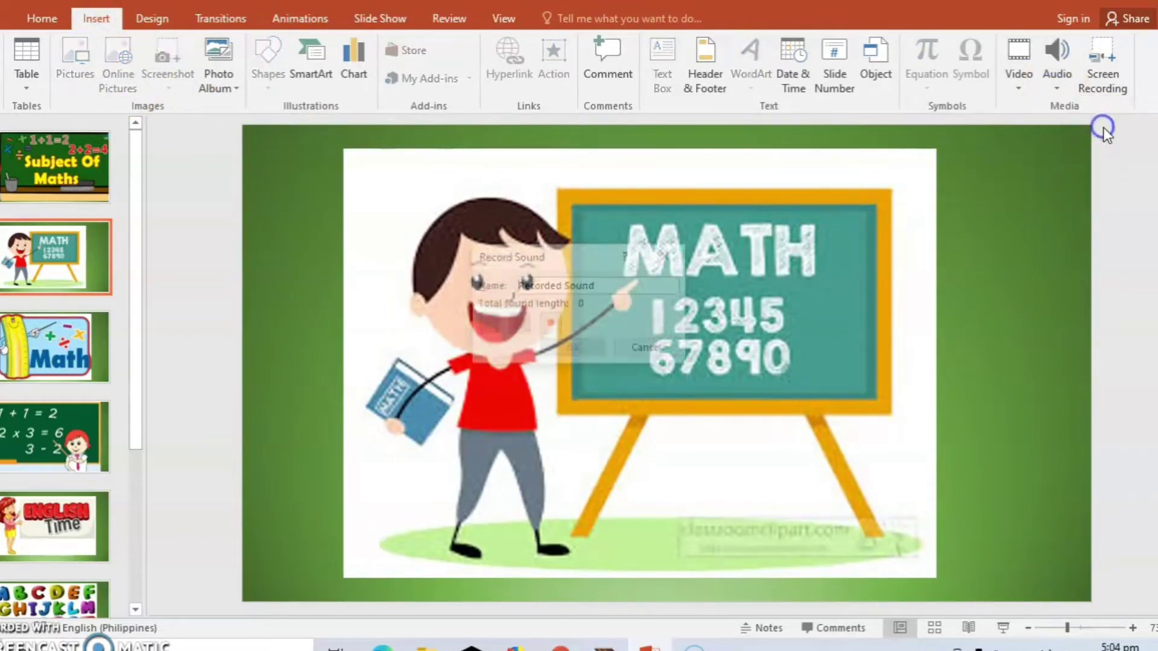
mouse_move(561, 262)
mouse_down()
mouse_move(391, 167)
mouse_move(389, 190)
mouse_up()
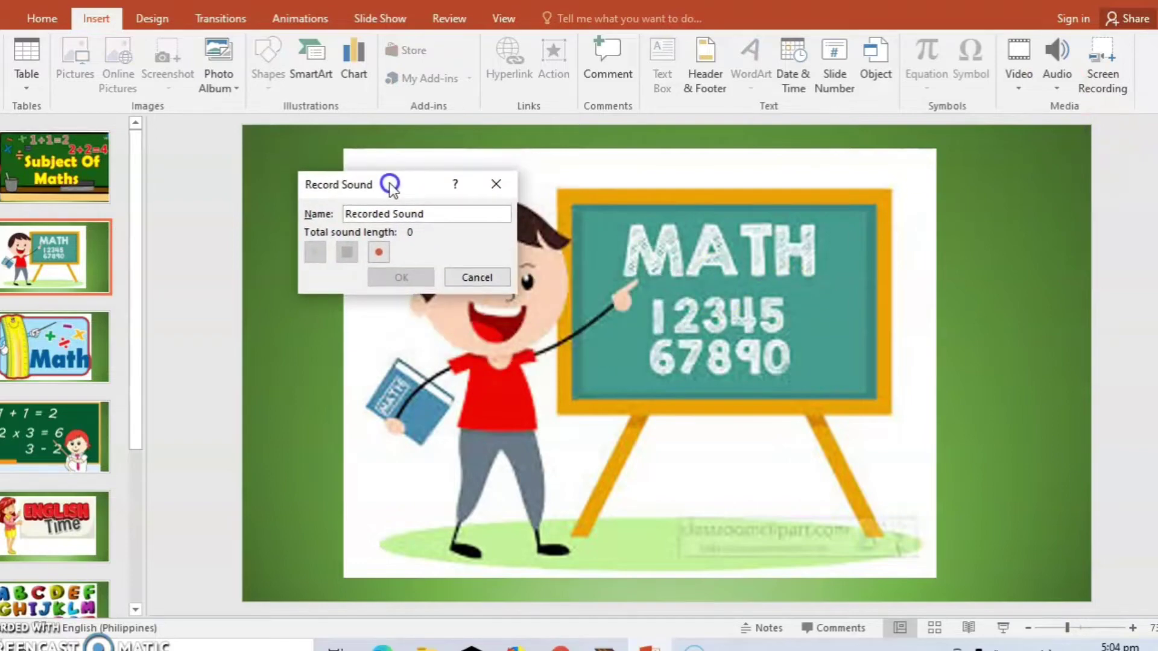
click(380, 252)
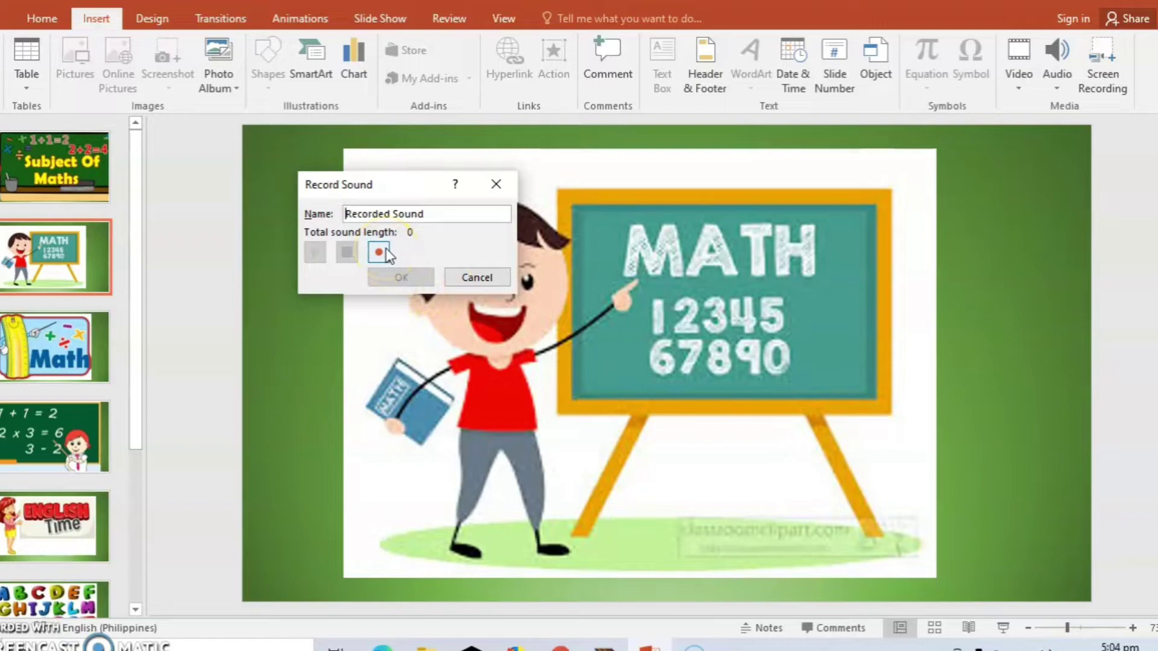
click(382, 256)
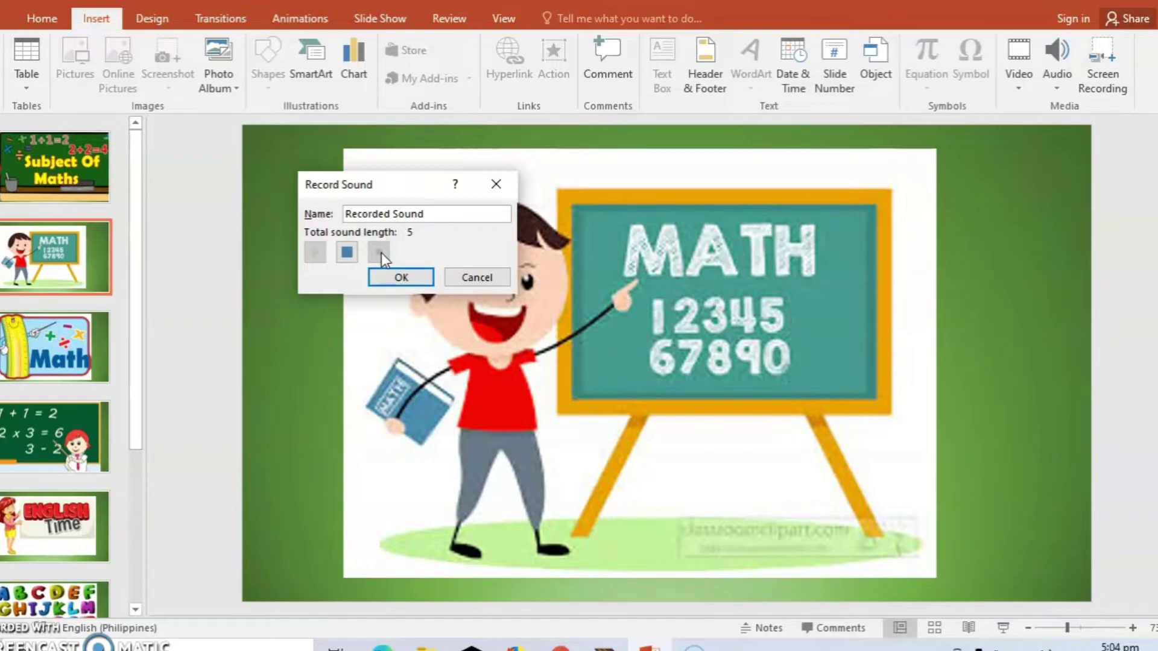
click(413, 278)
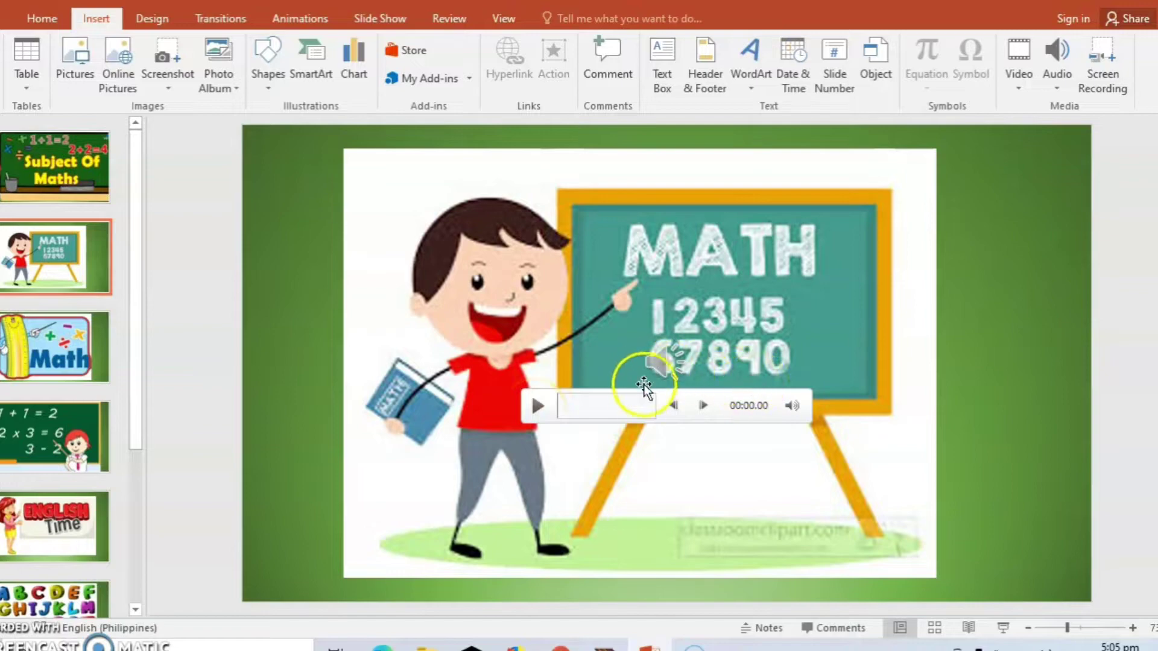
Play back the MATH slide narration and select its speaker icon
click(660, 365)
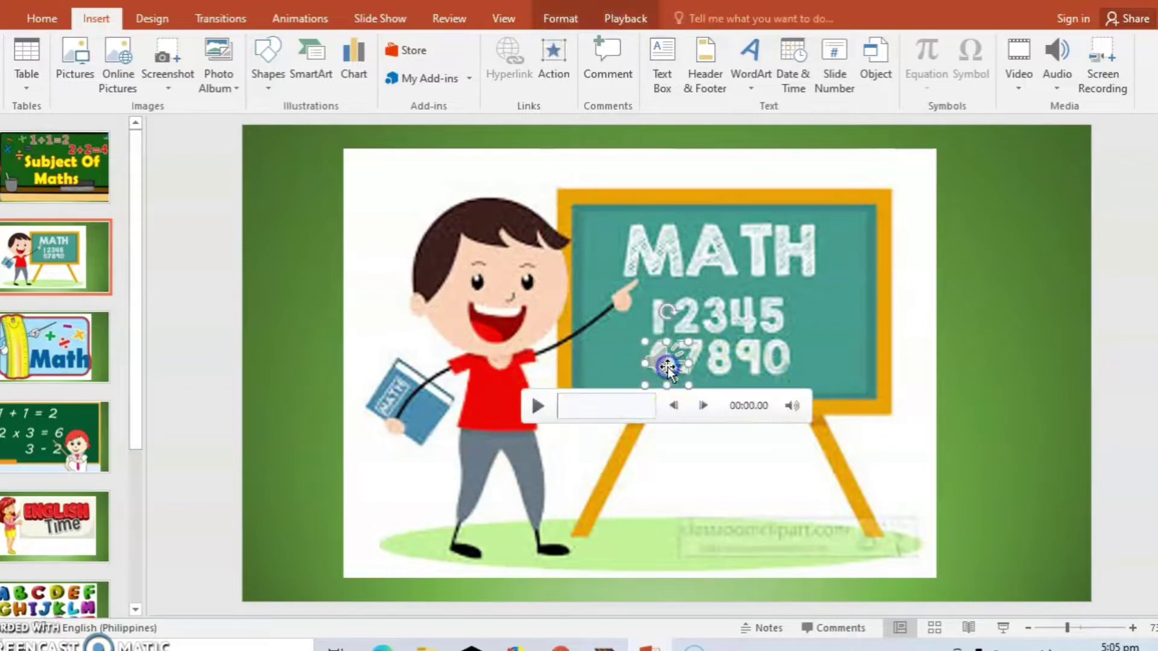
click(534, 413)
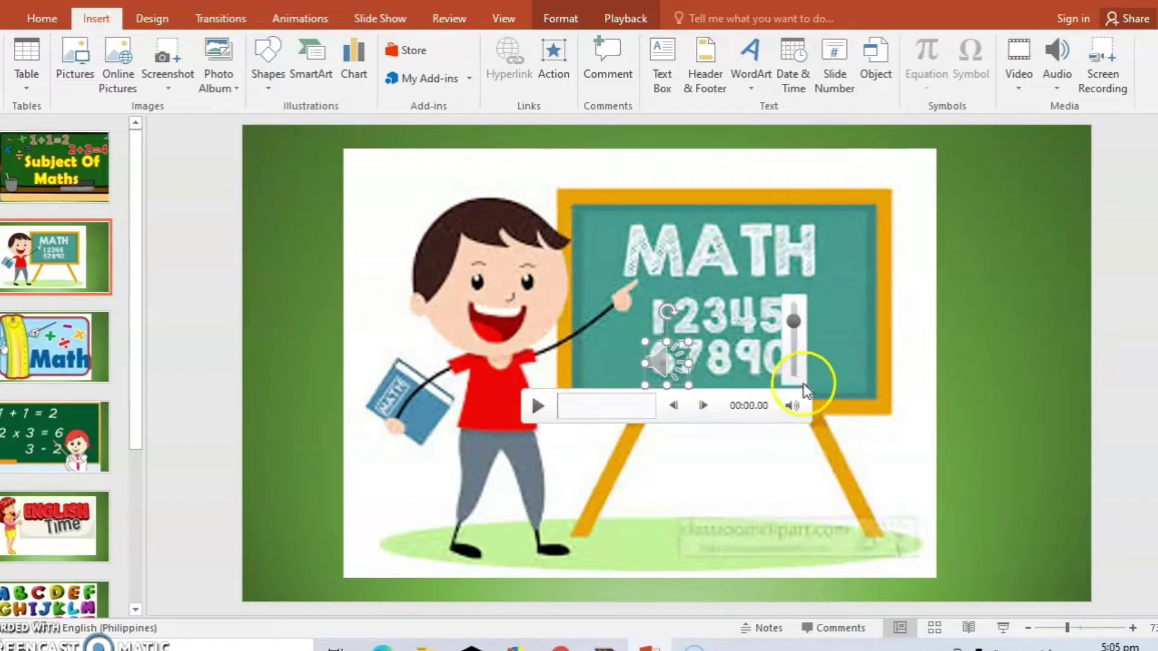
drag(666, 360, 663, 364)
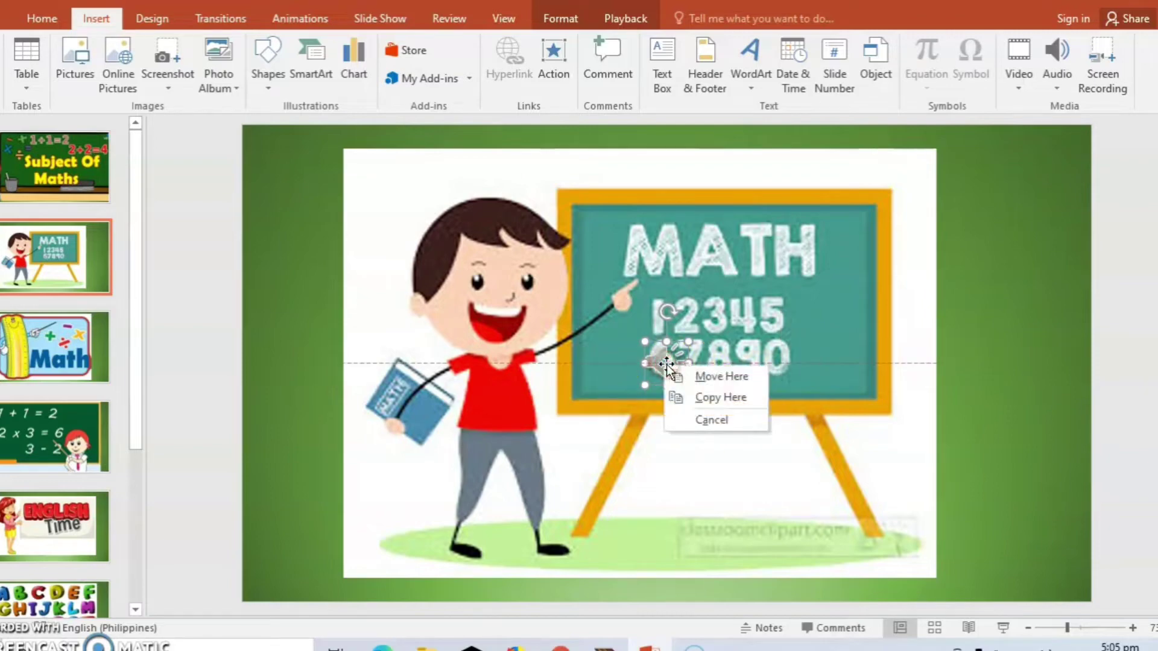
click(673, 353)
Move the speaker icon to the top-left corner, then select slide 3's existing audio clip
right_click(674, 350)
mouse_move(735, 224)
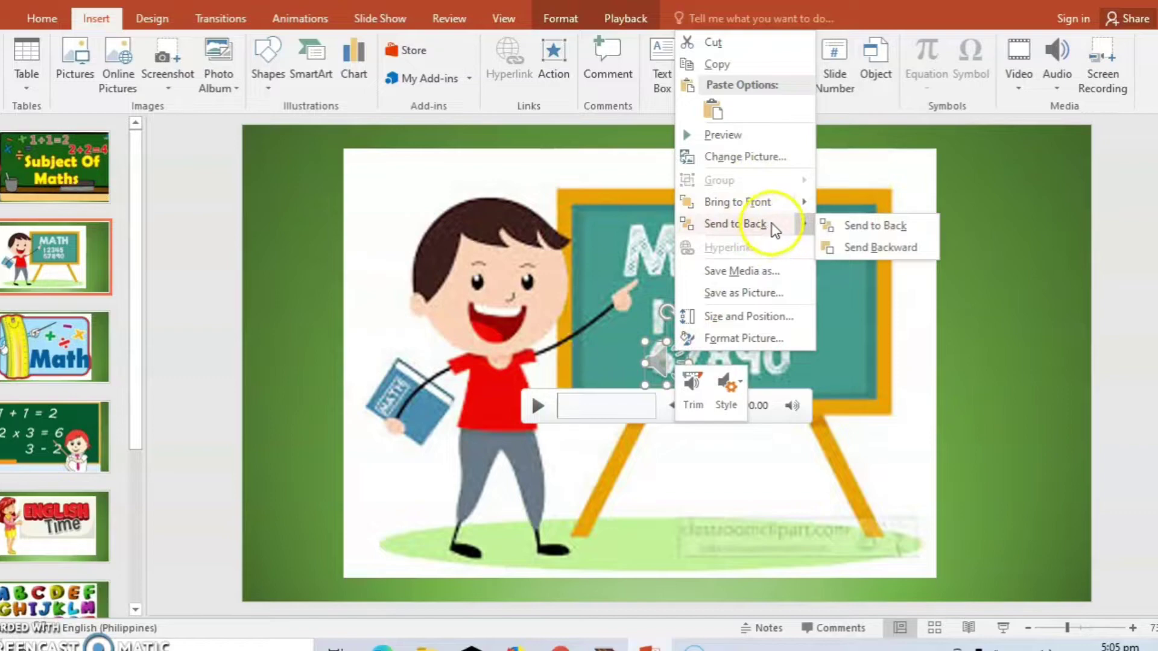
click(653, 368)
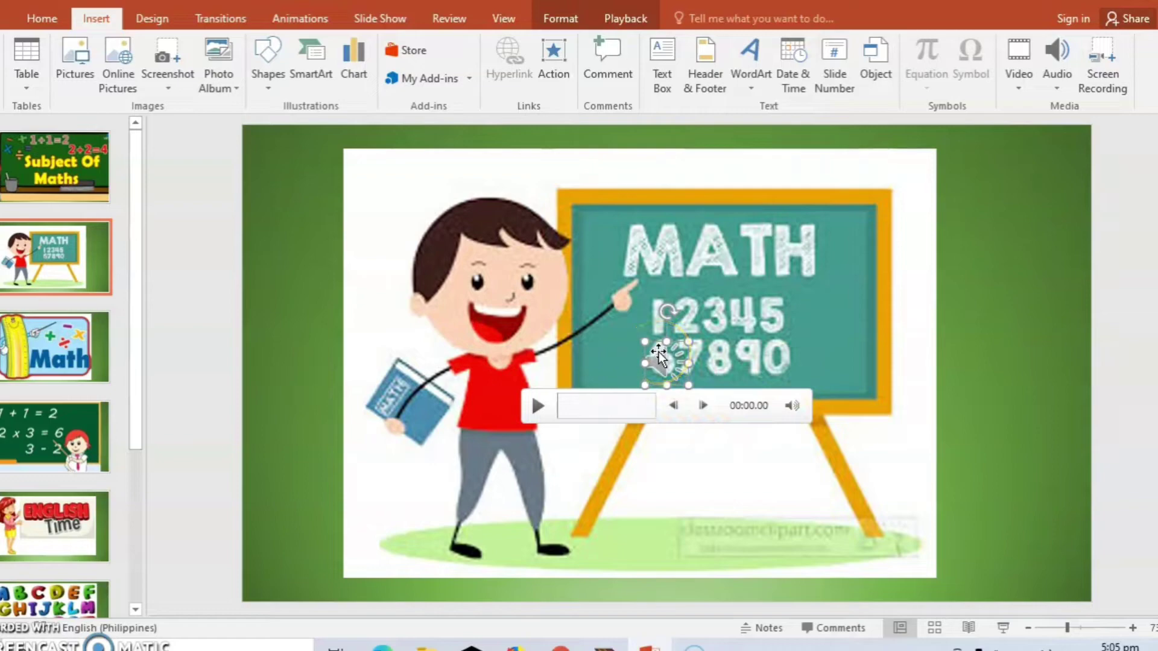
mouse_move(658, 355)
mouse_down()
mouse_move(292, 228)
mouse_move(291, 164)
mouse_up()
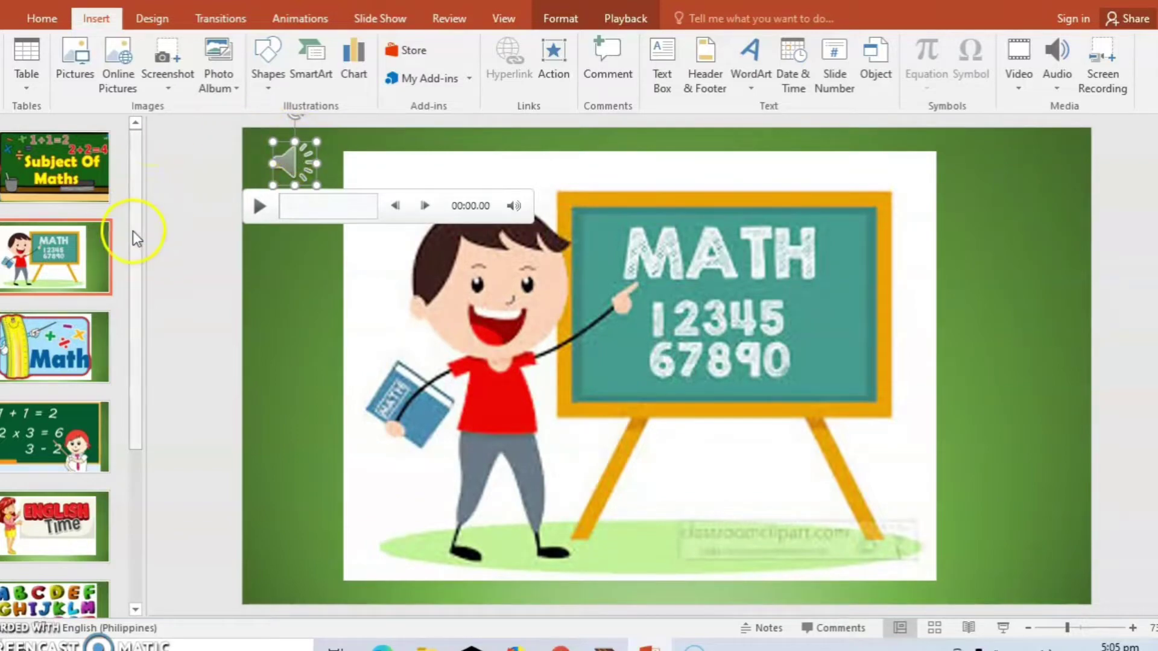
click(70, 341)
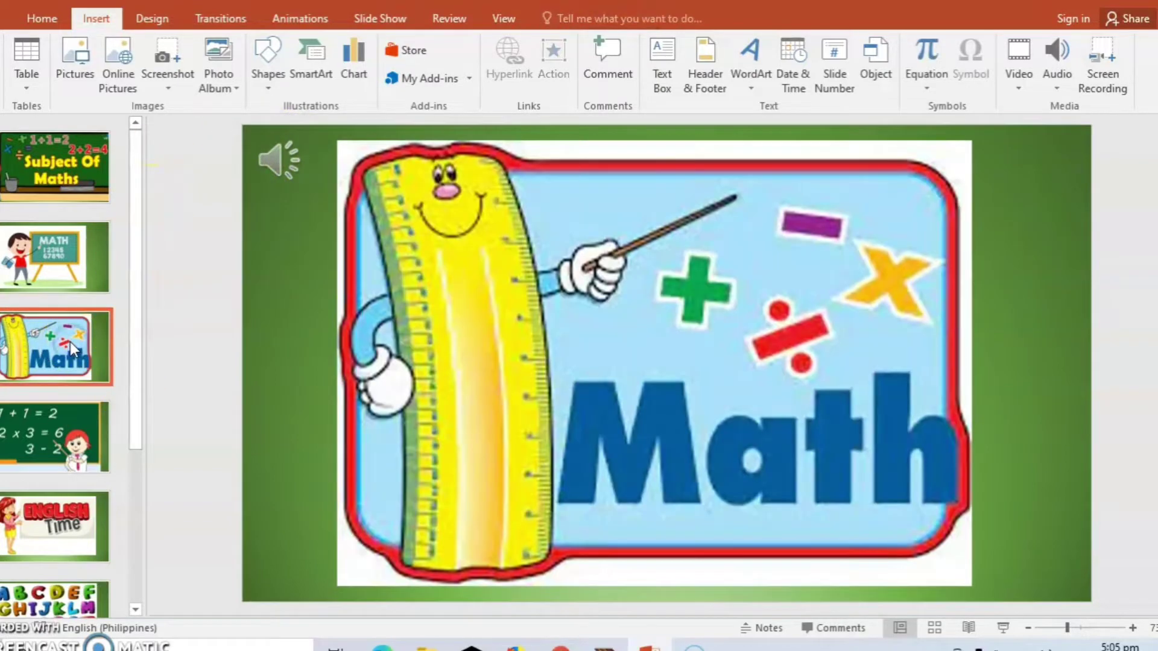
click(280, 158)
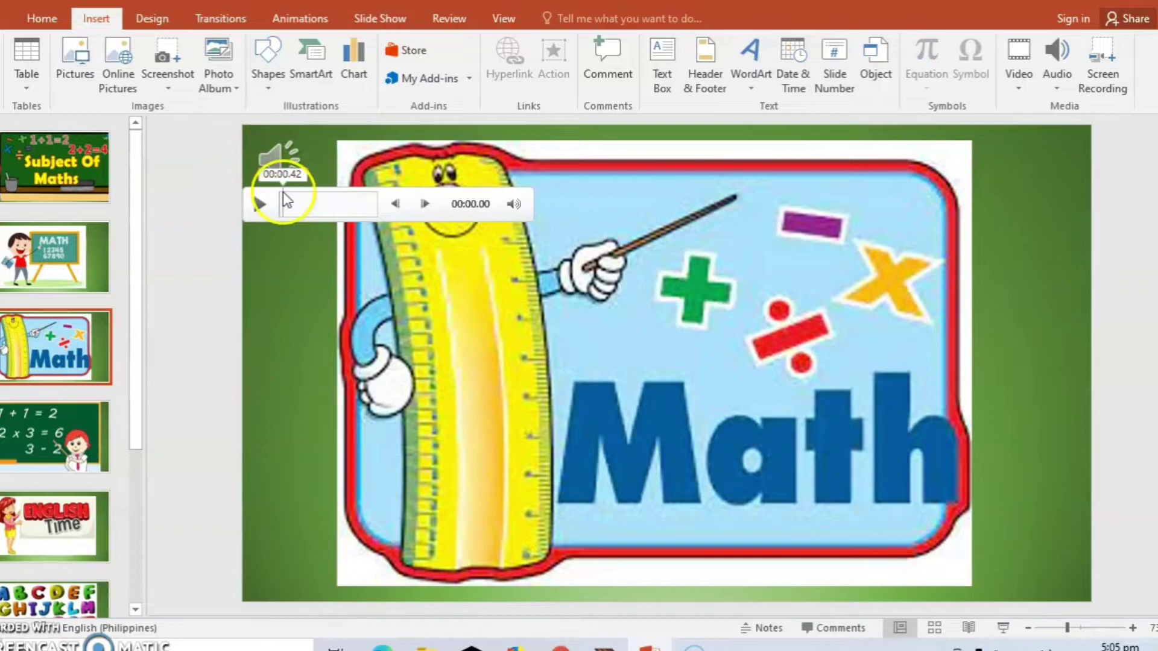
Delete the ruler Math slide's old audio and start recording a new narration
key(Delete)
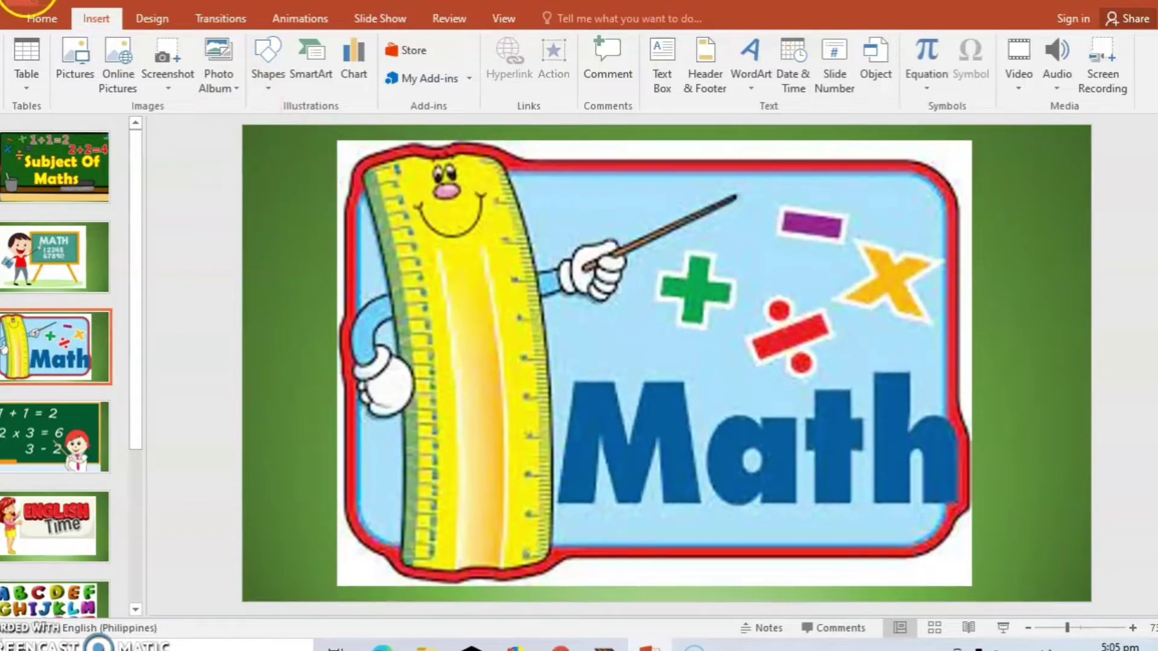
click(94, 18)
click(1055, 82)
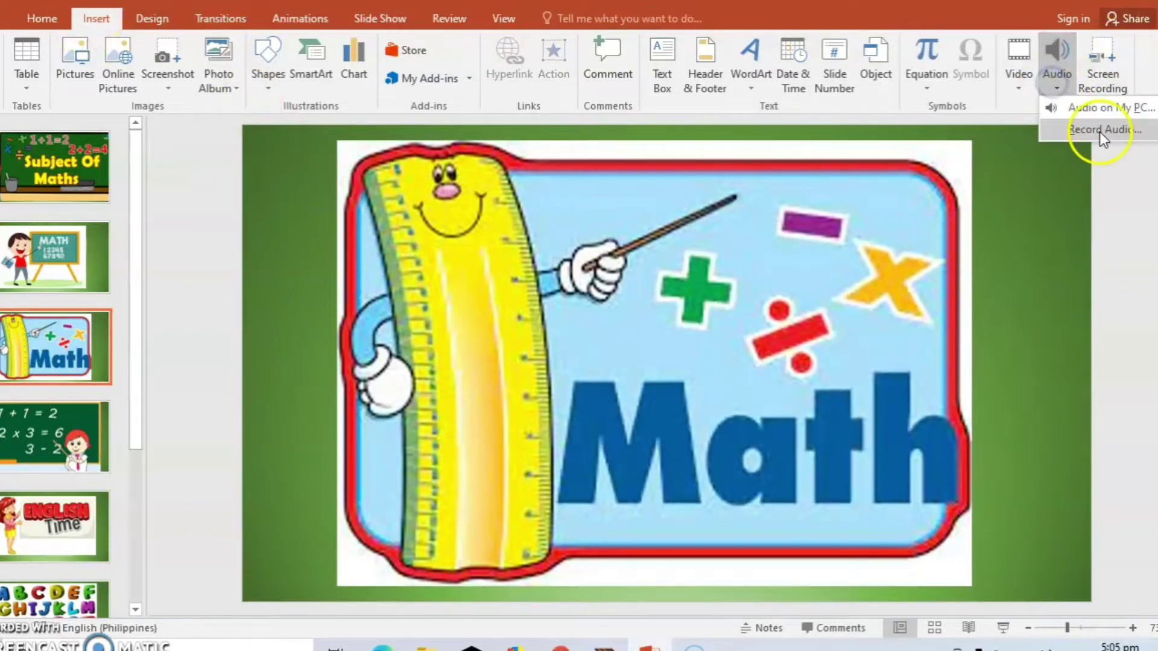
click(1099, 131)
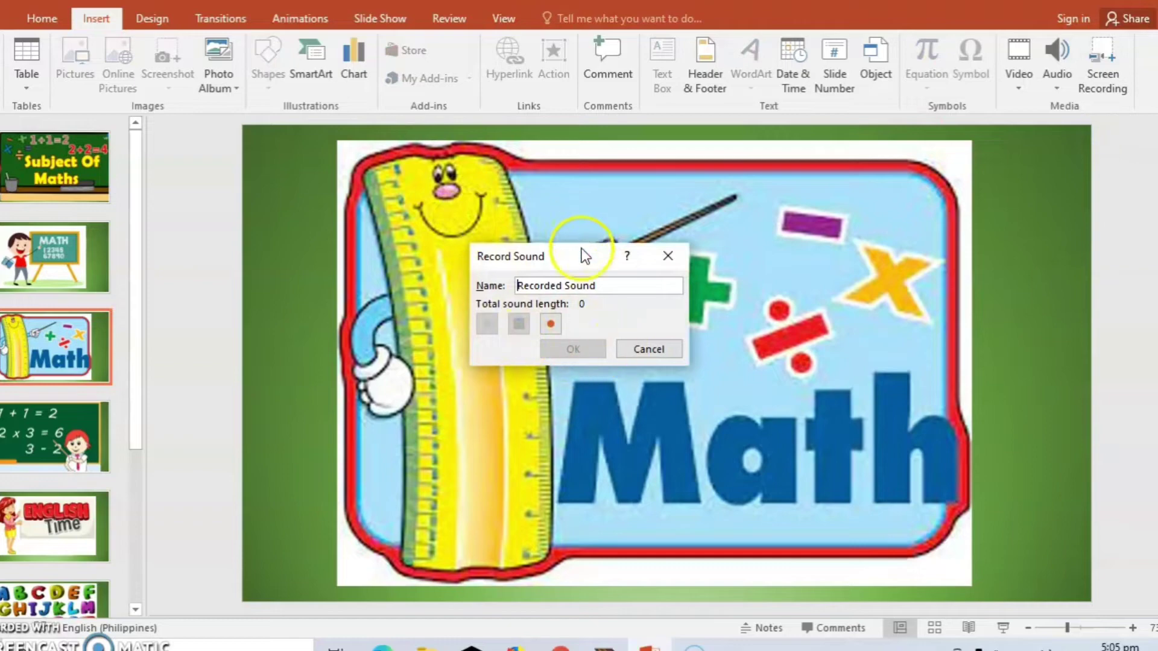
mouse_move(582, 250)
mouse_down()
mouse_move(403, 263)
mouse_move(377, 224)
mouse_up()
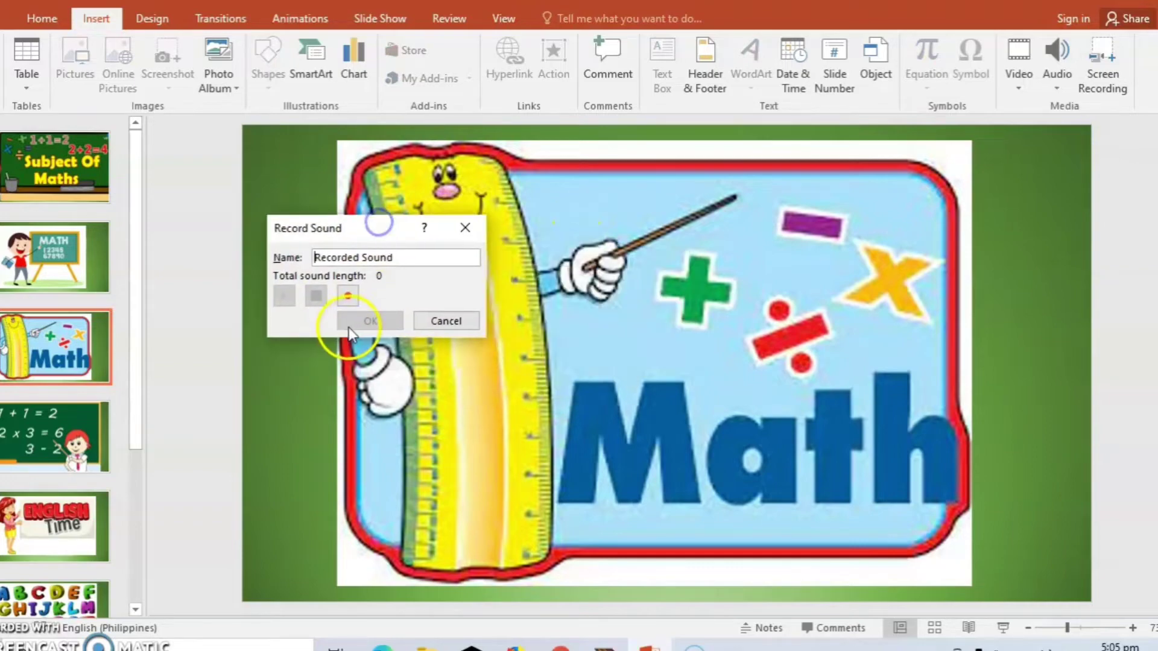
click(348, 297)
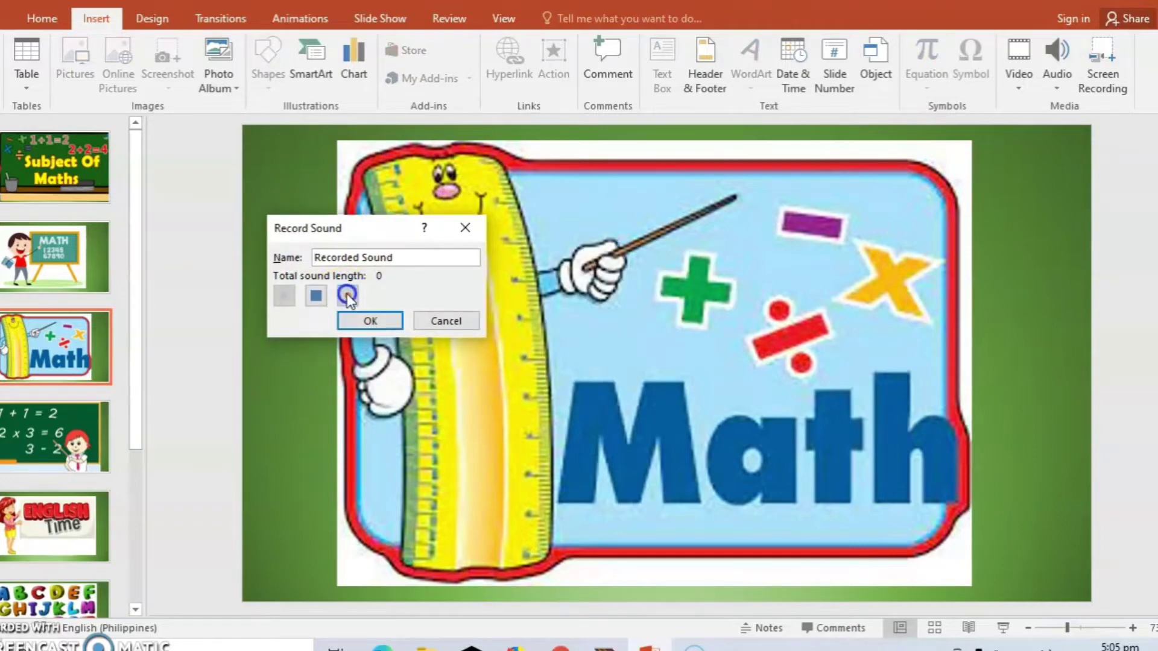
Insert the new narration, preview it, and move its speaker icon to the top-left corner
click(390, 324)
click(369, 320)
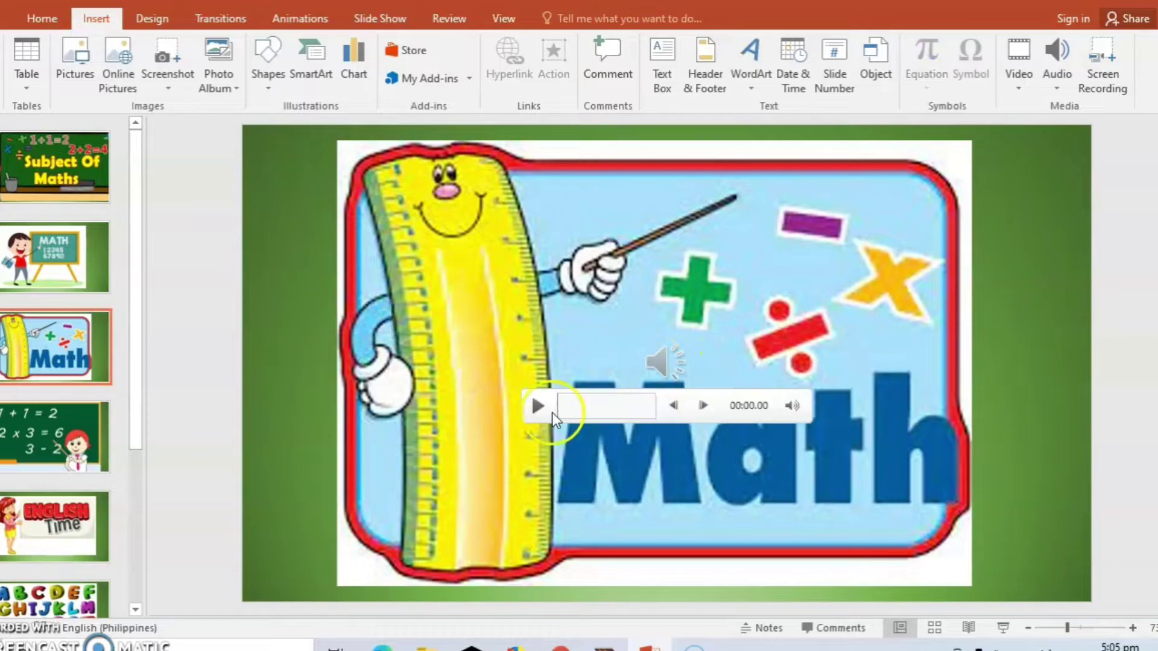
click(529, 405)
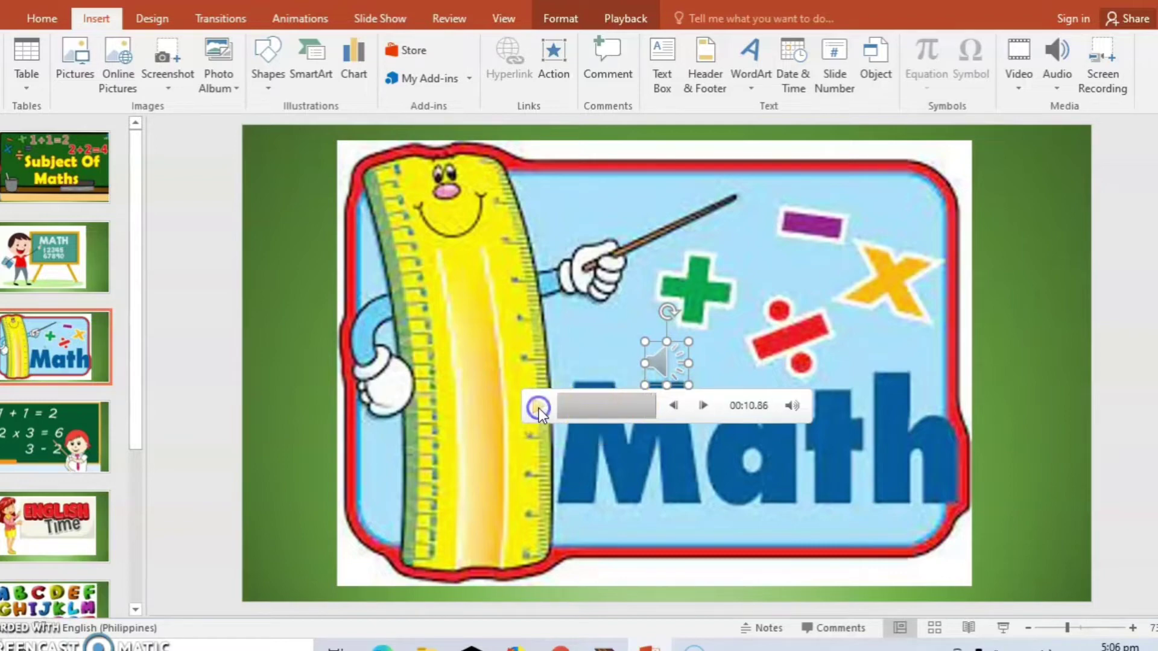
drag(663, 362, 309, 160)
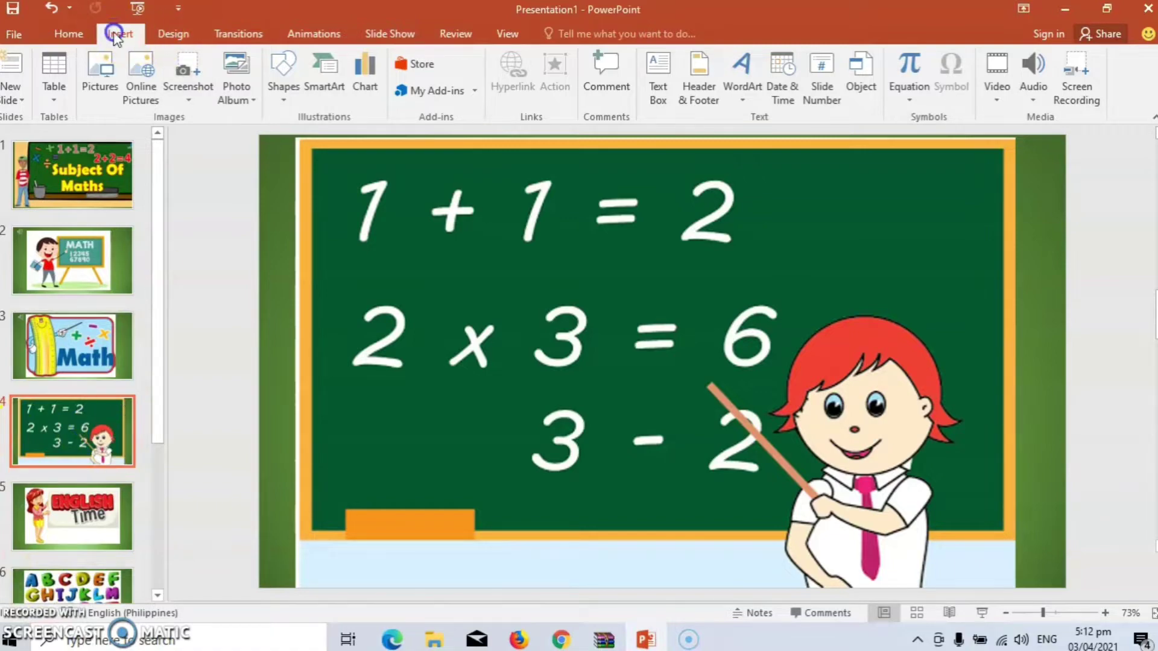
Record a narration with Record Audio and insert it on the sums chalkboard slide
click(1033, 91)
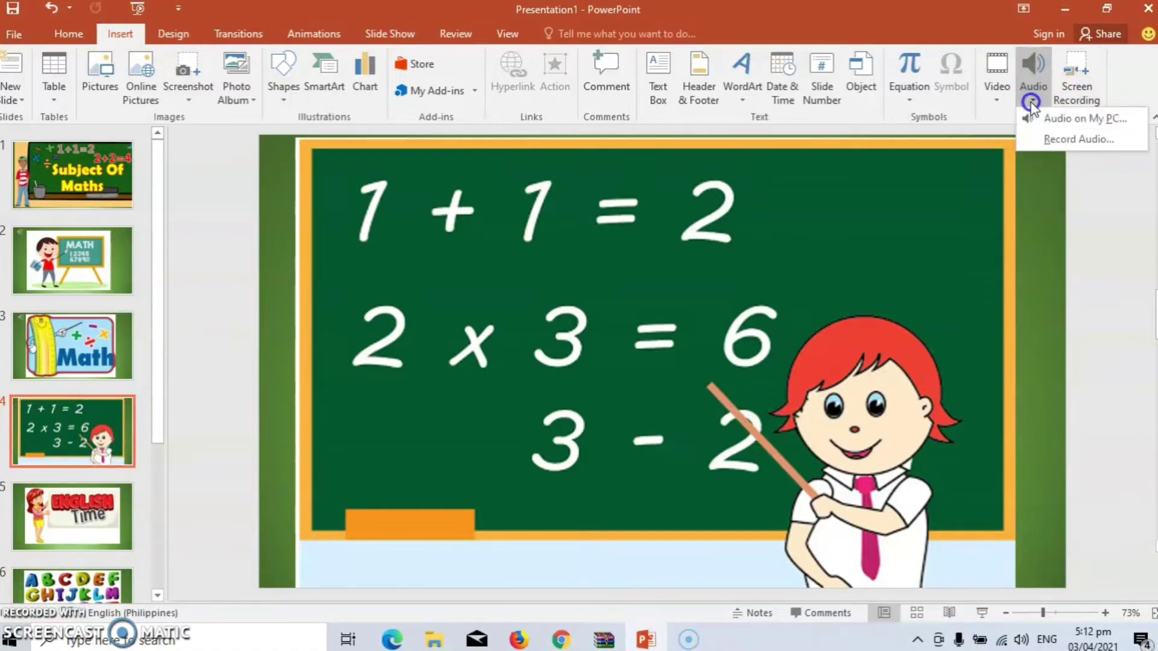
click(1060, 140)
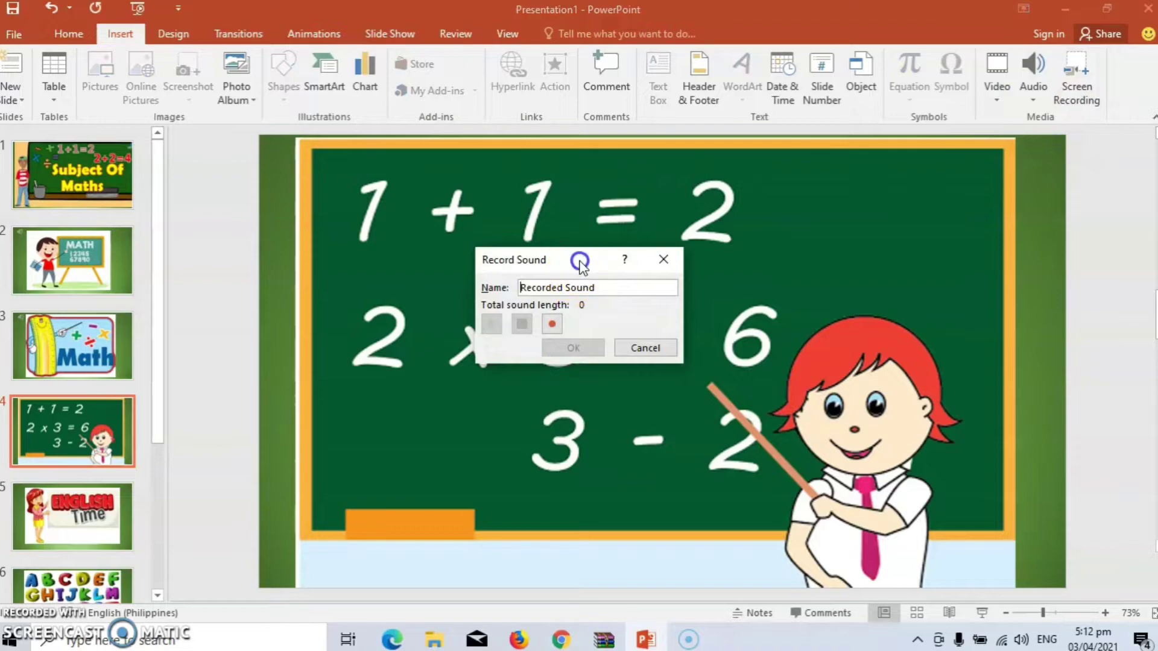
drag(581, 262, 867, 180)
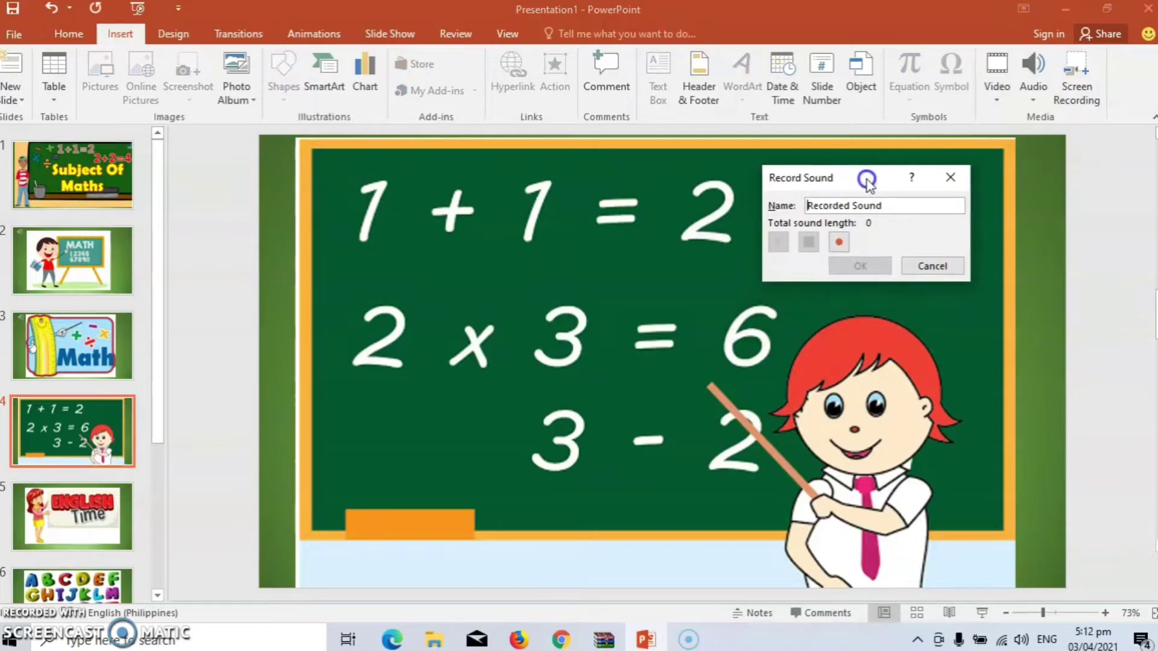
click(882, 277)
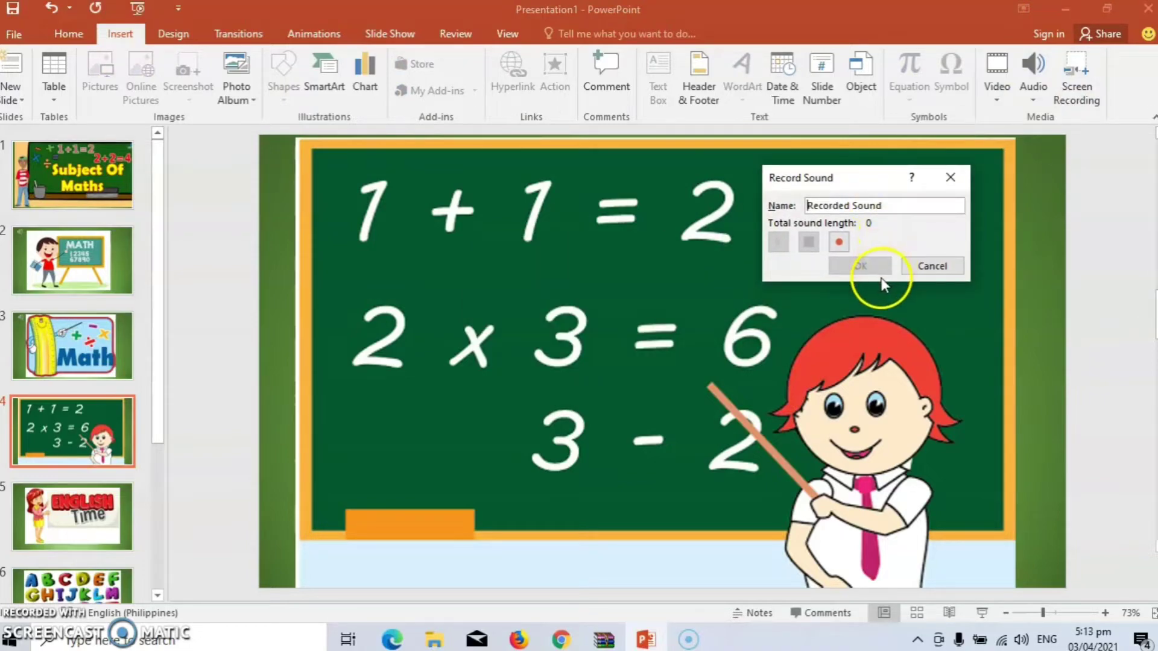
click(839, 244)
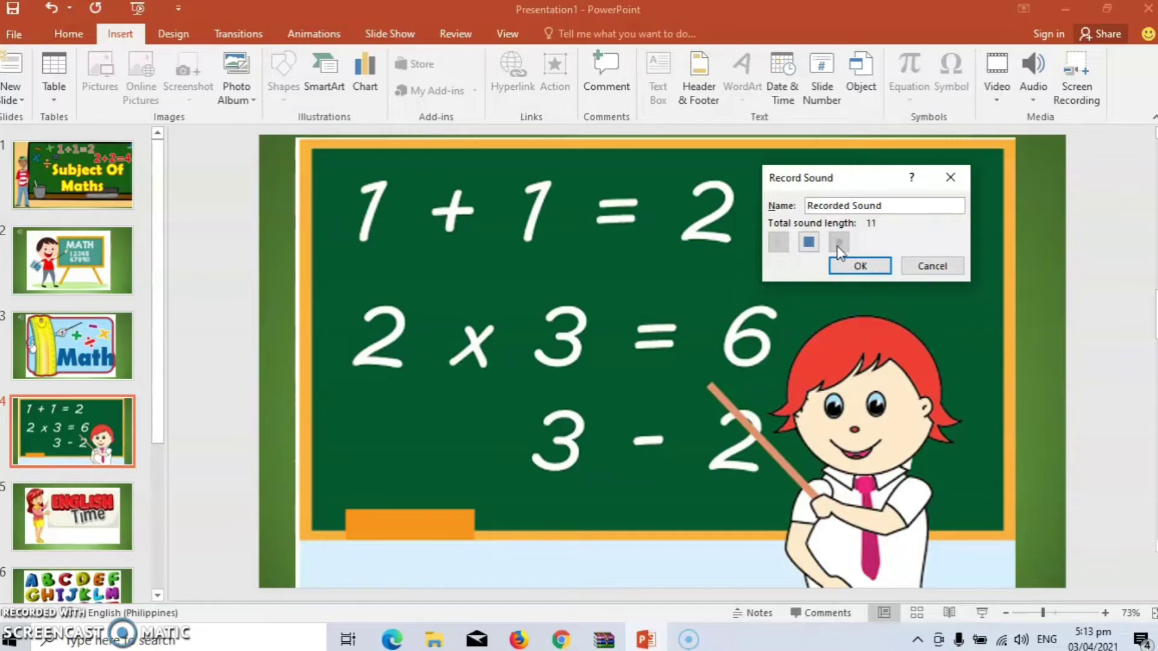
click(860, 265)
click(870, 266)
click(866, 268)
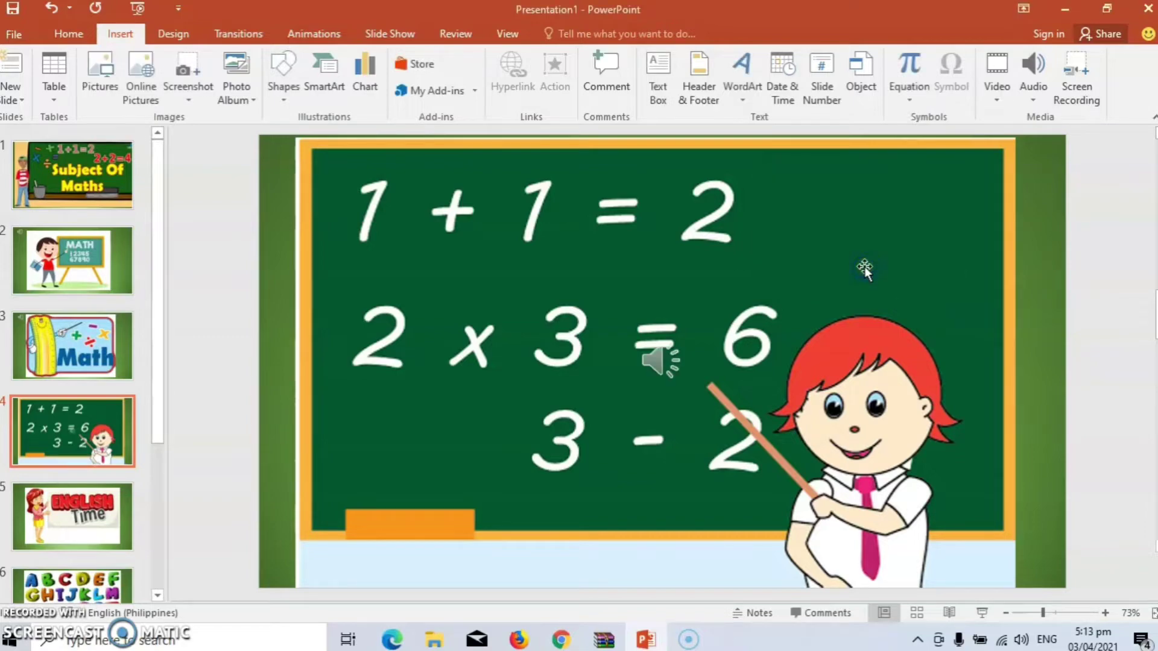
click(864, 270)
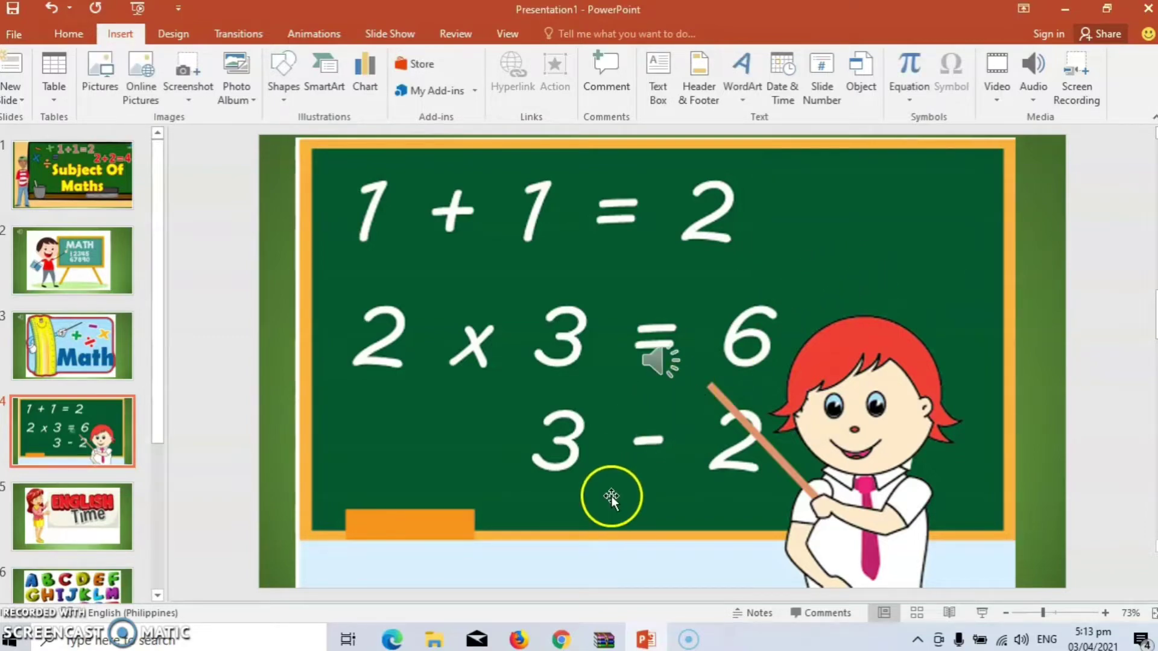
Preview the narration, then move its speaker icon to the slide's top-left corner
click(649, 382)
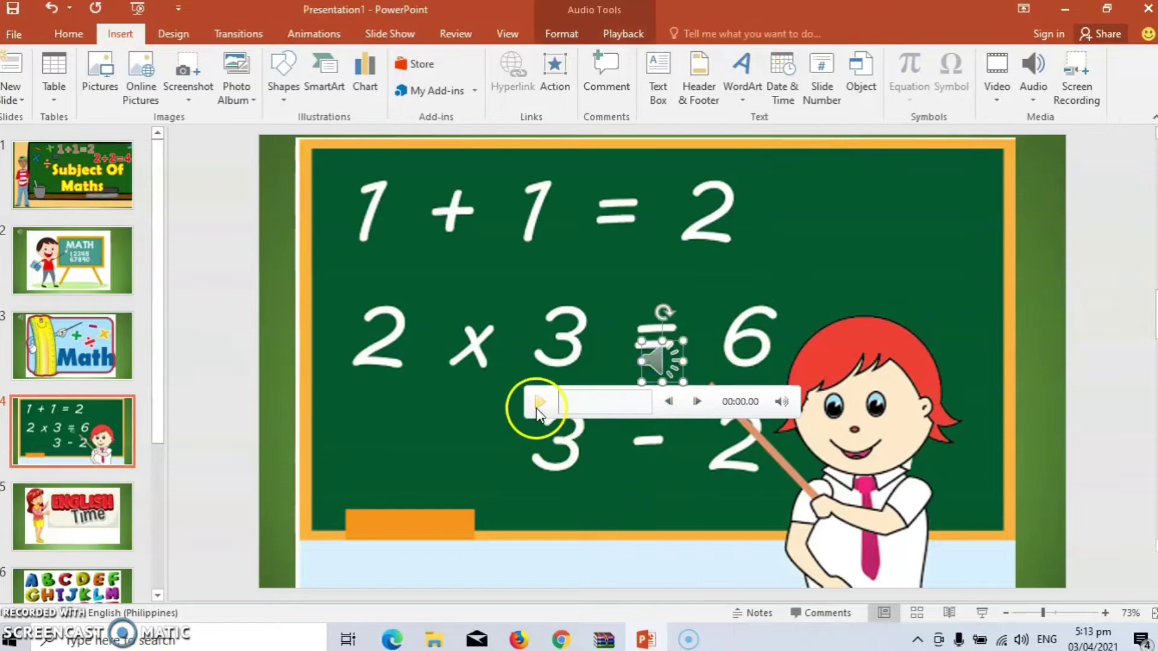
click(539, 403)
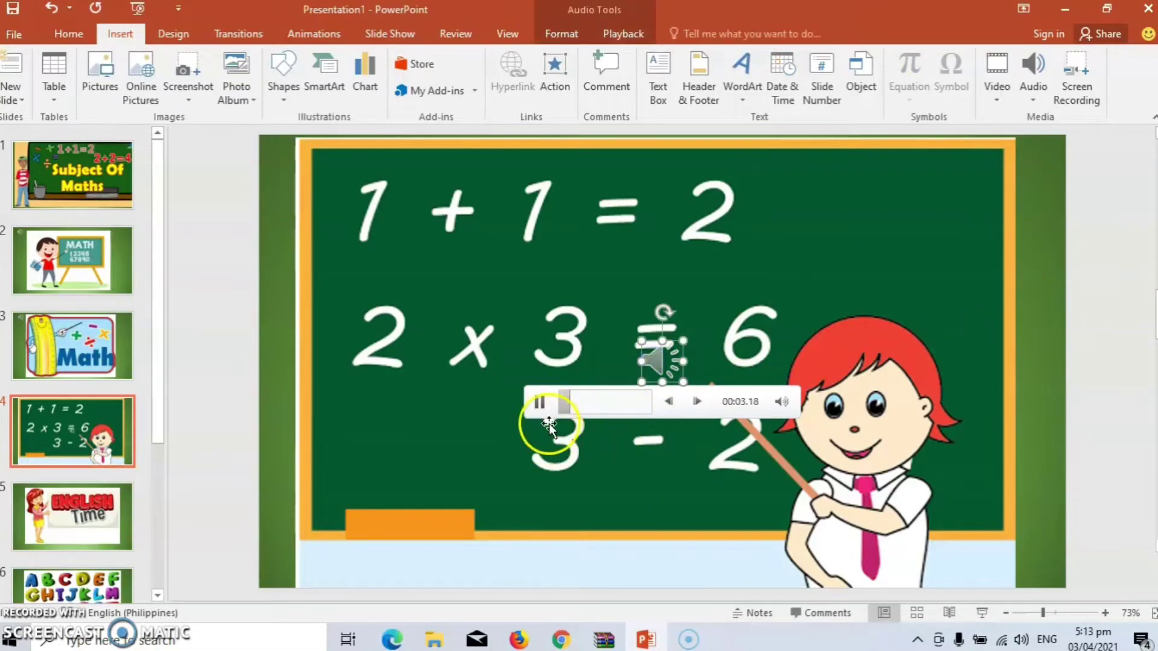
click(540, 402)
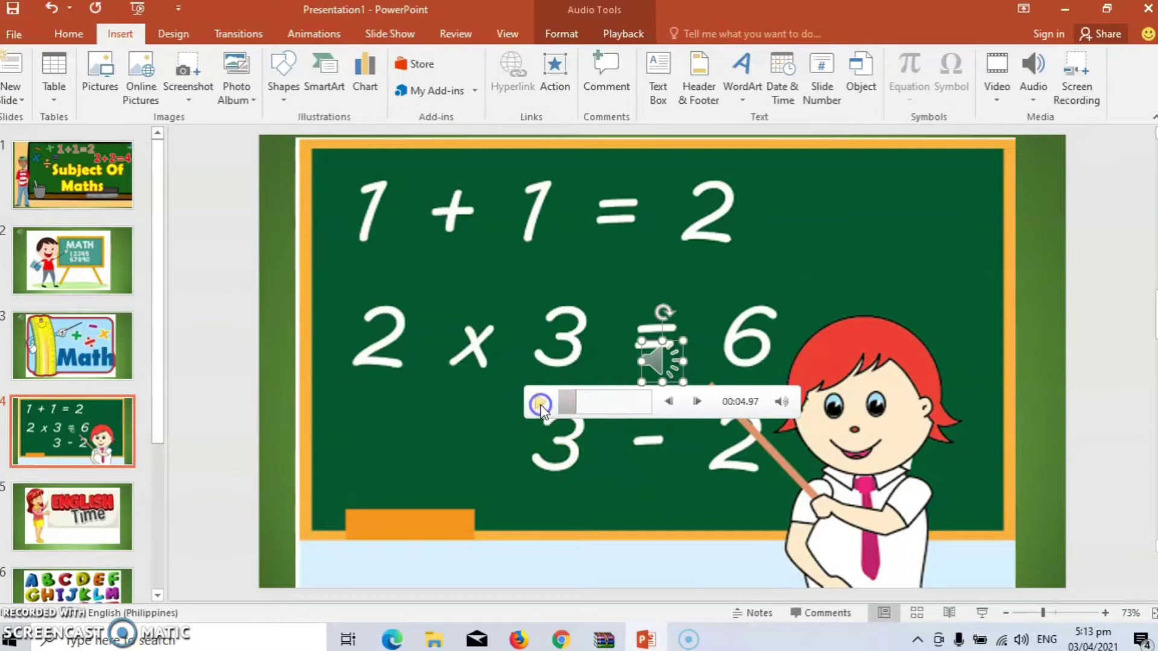
click(662, 362)
drag(662, 363, 288, 171)
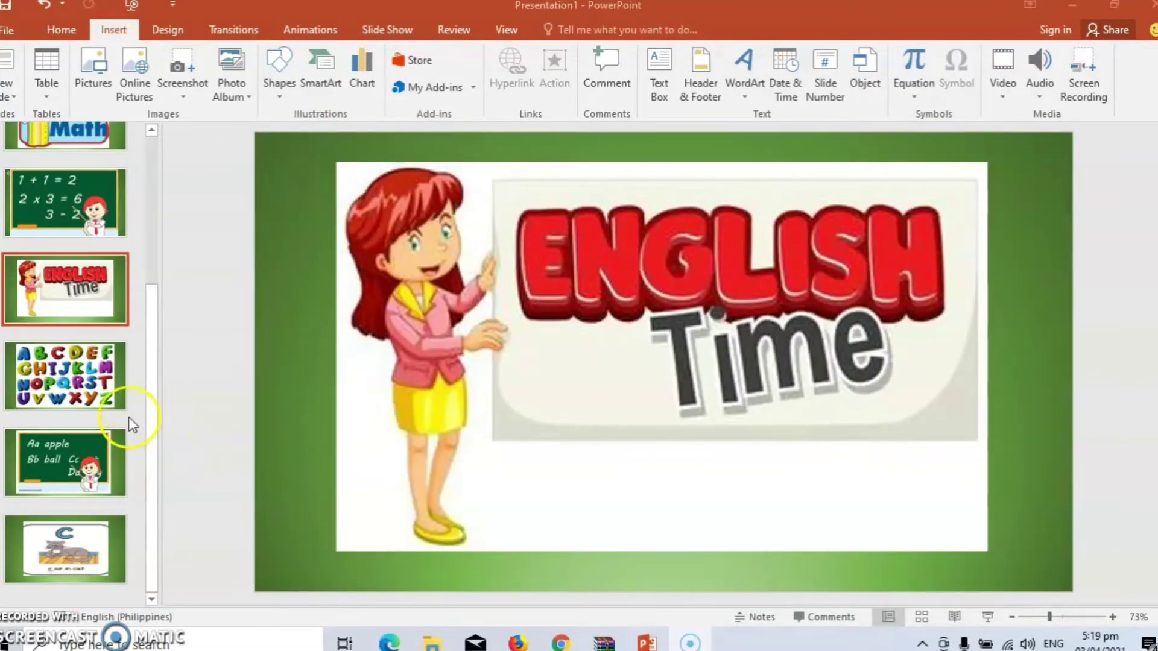
click(156, 367)
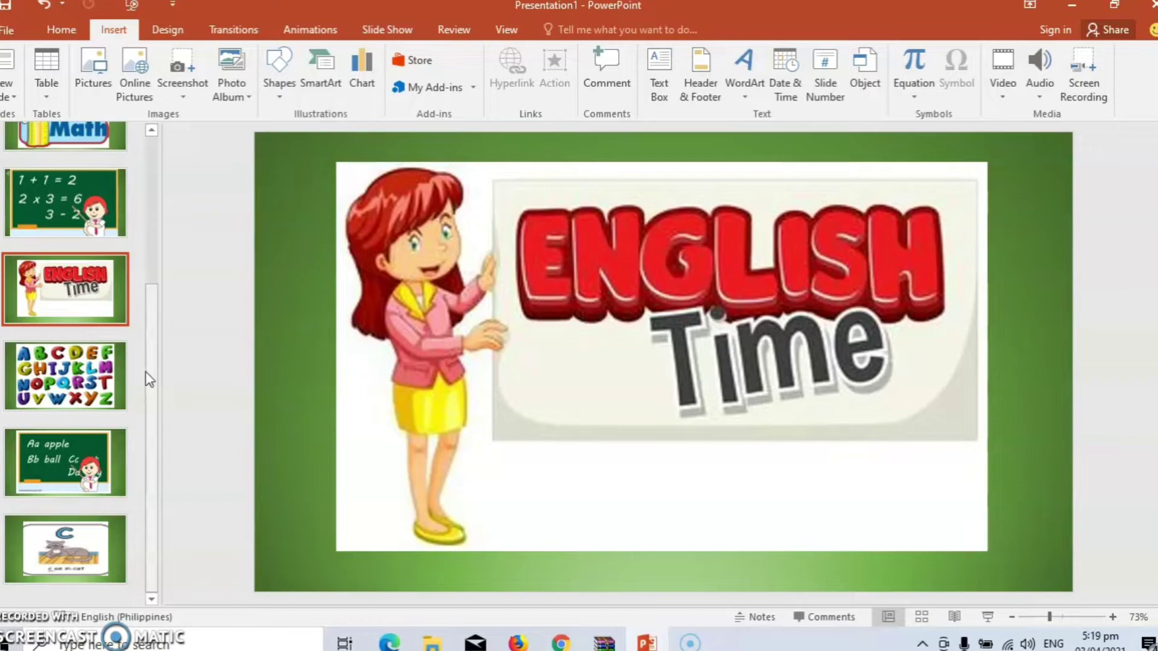
click(147, 349)
click(168, 355)
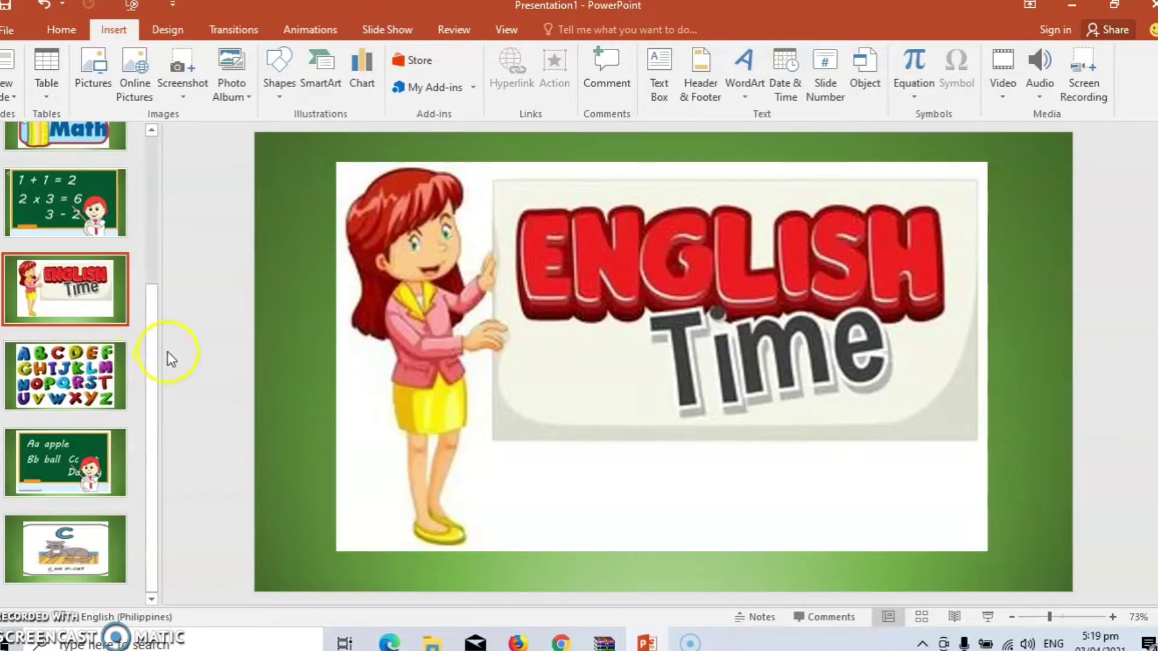
click(157, 393)
click(128, 34)
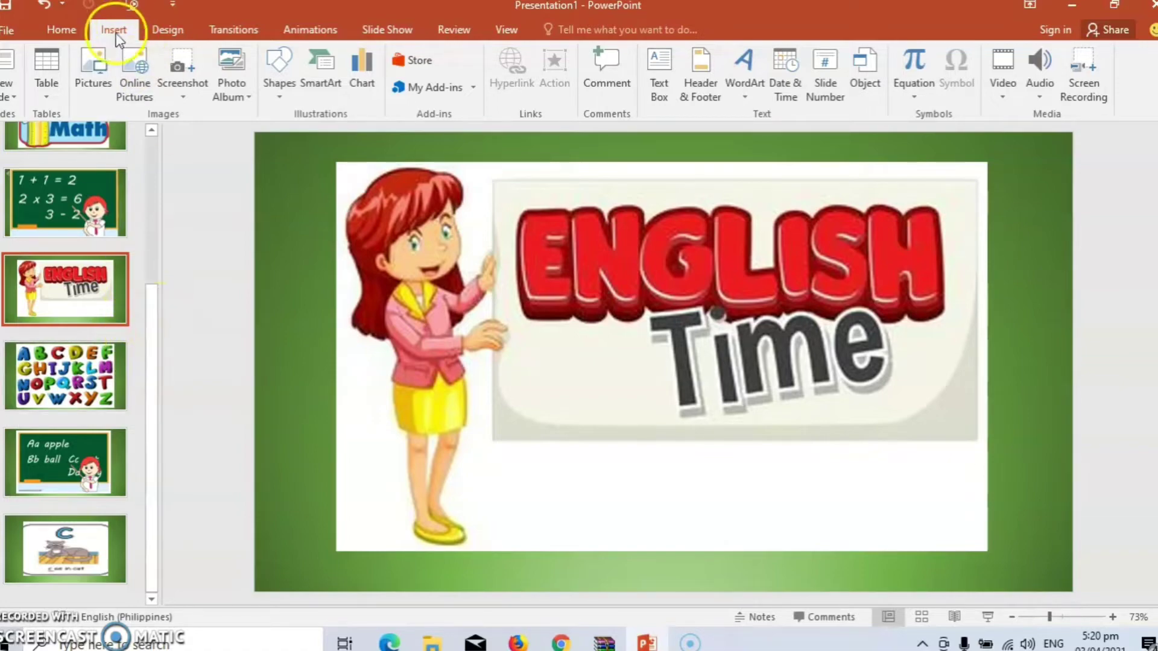
Record a narration with Record Audio and insert it on the English Time slide
click(1147, 16)
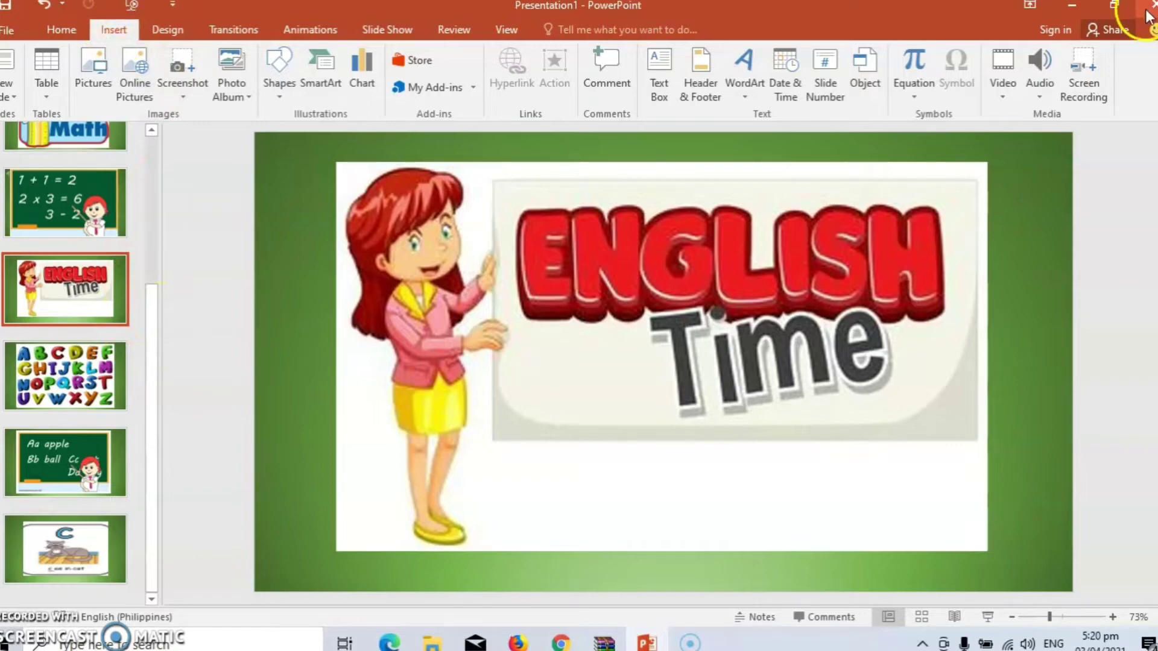
click(1034, 84)
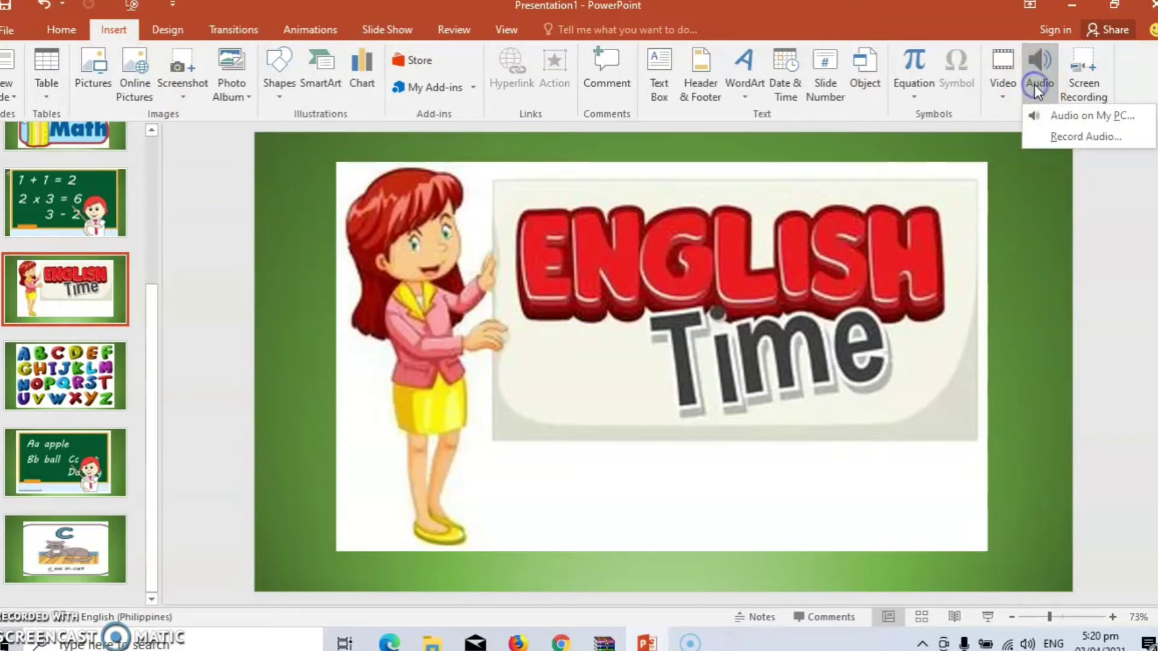
click(1083, 137)
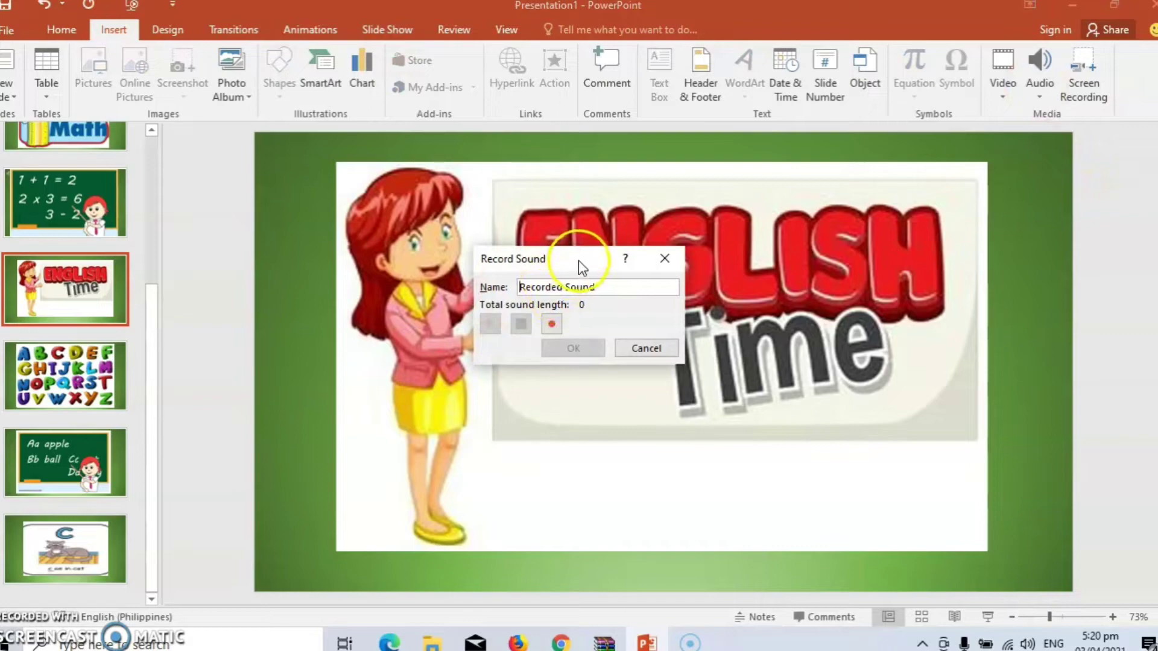
drag(578, 260, 374, 161)
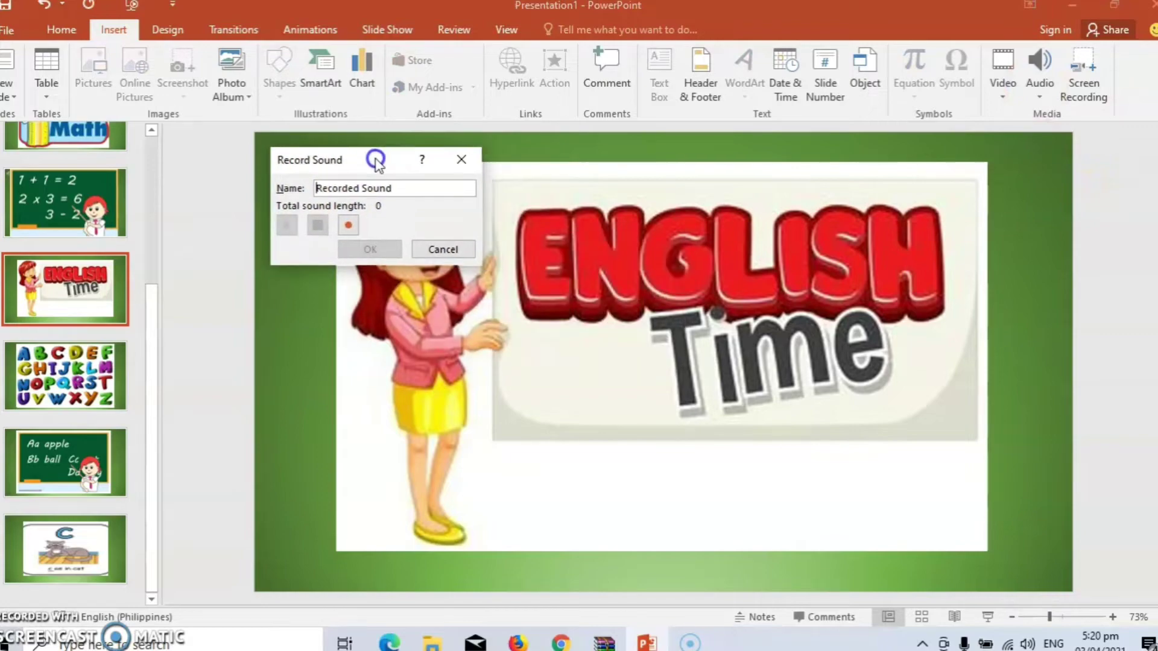
click(349, 225)
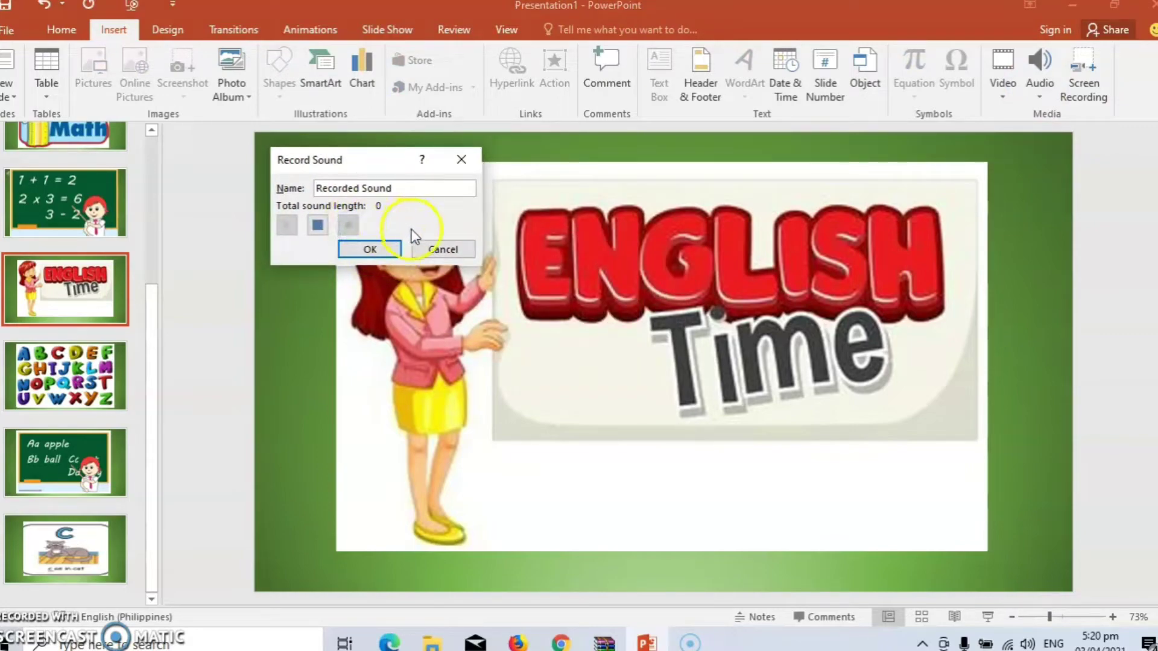
click(371, 250)
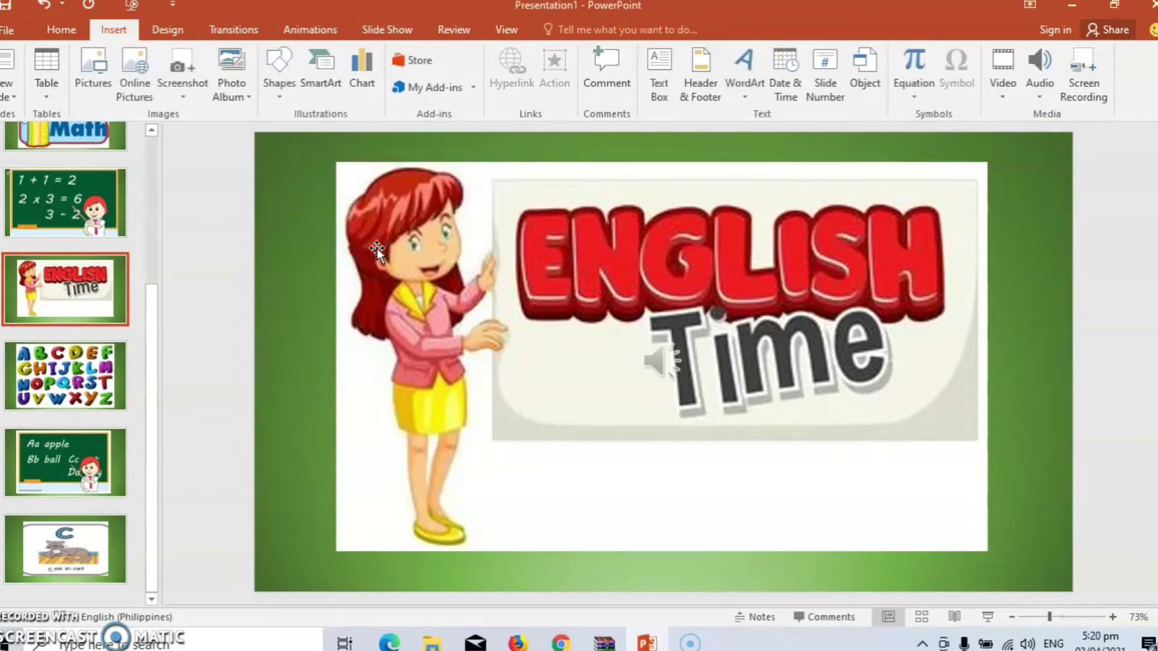
Preview the narration, move its speaker icon top-left, and go to the alphabet slide
click(664, 361)
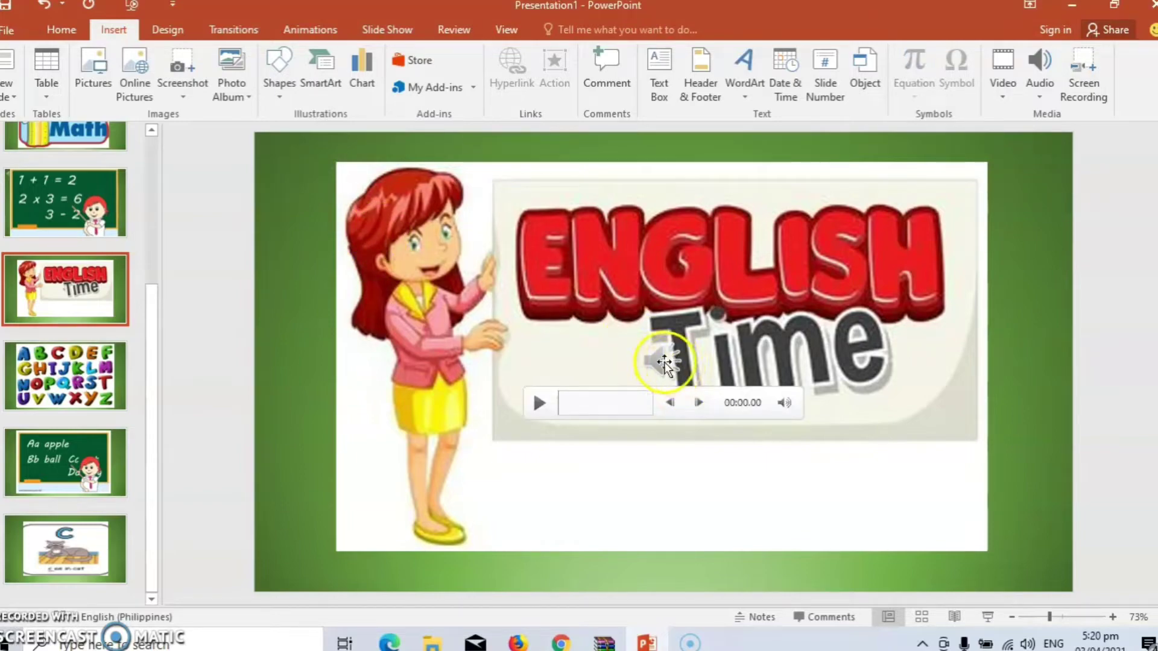
click(538, 402)
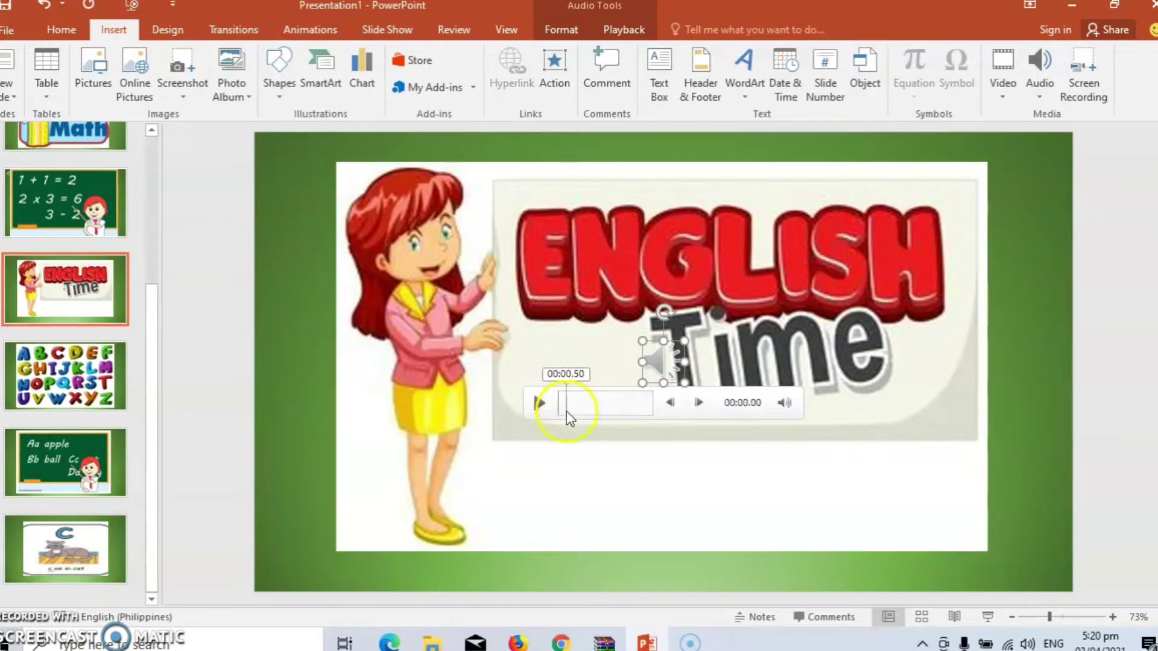
click(153, 401)
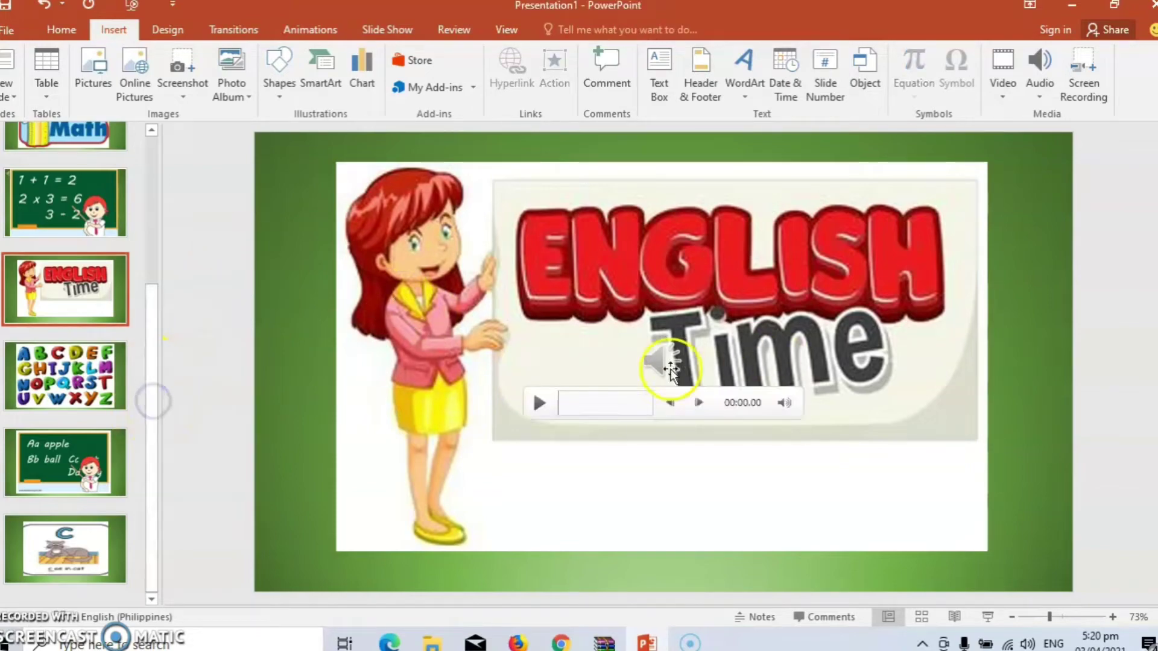
drag(670, 368, 278, 193)
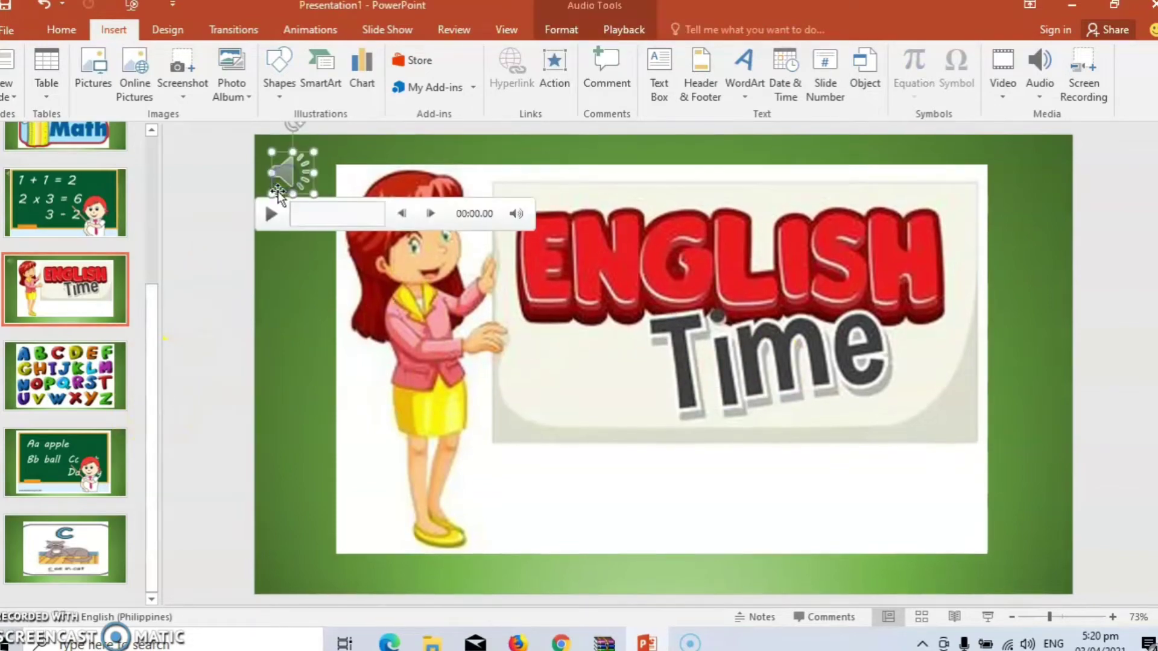
click(69, 384)
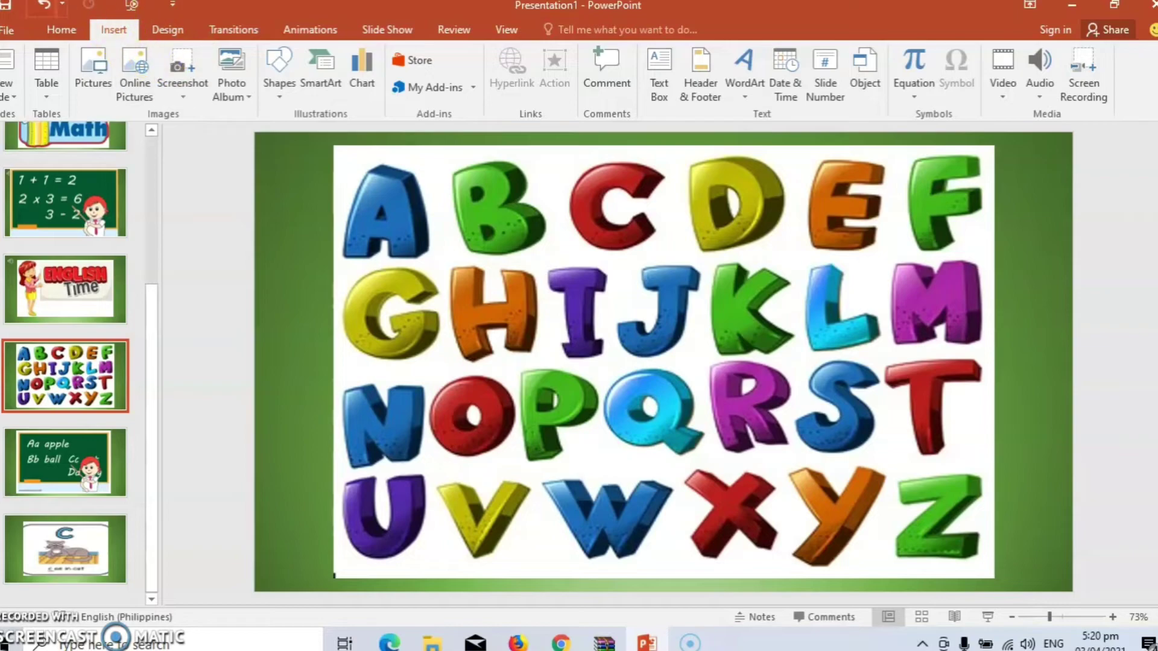
Record and insert an alphabet narration, then move its speaker icon to the top-left corner
click(1039, 95)
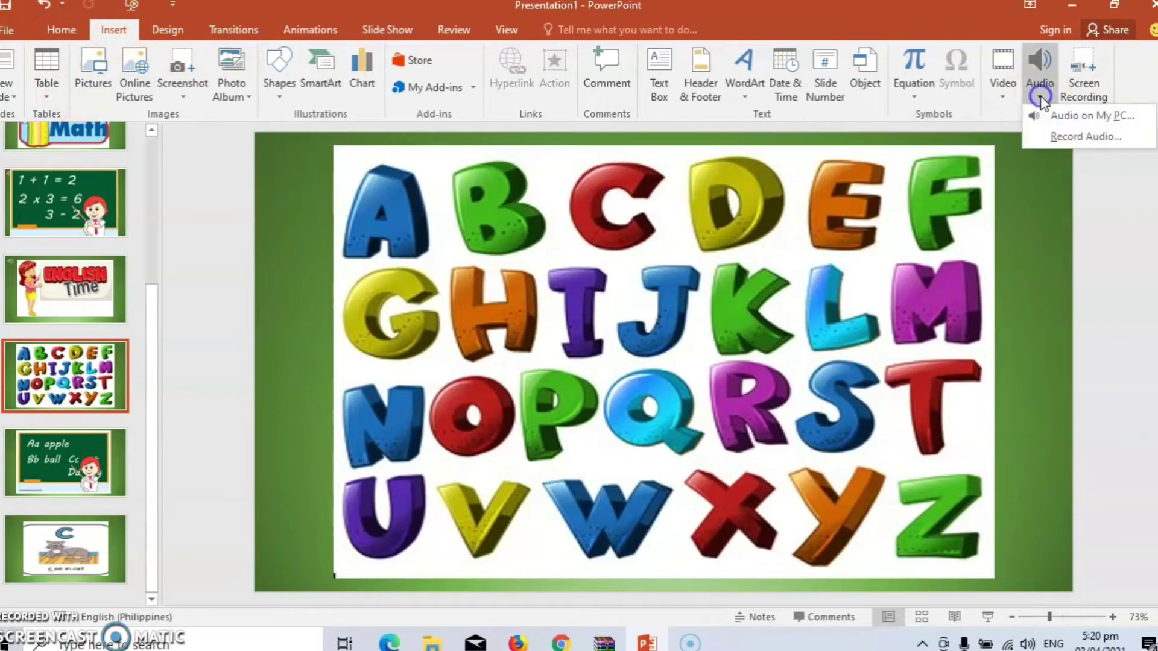
click(1086, 137)
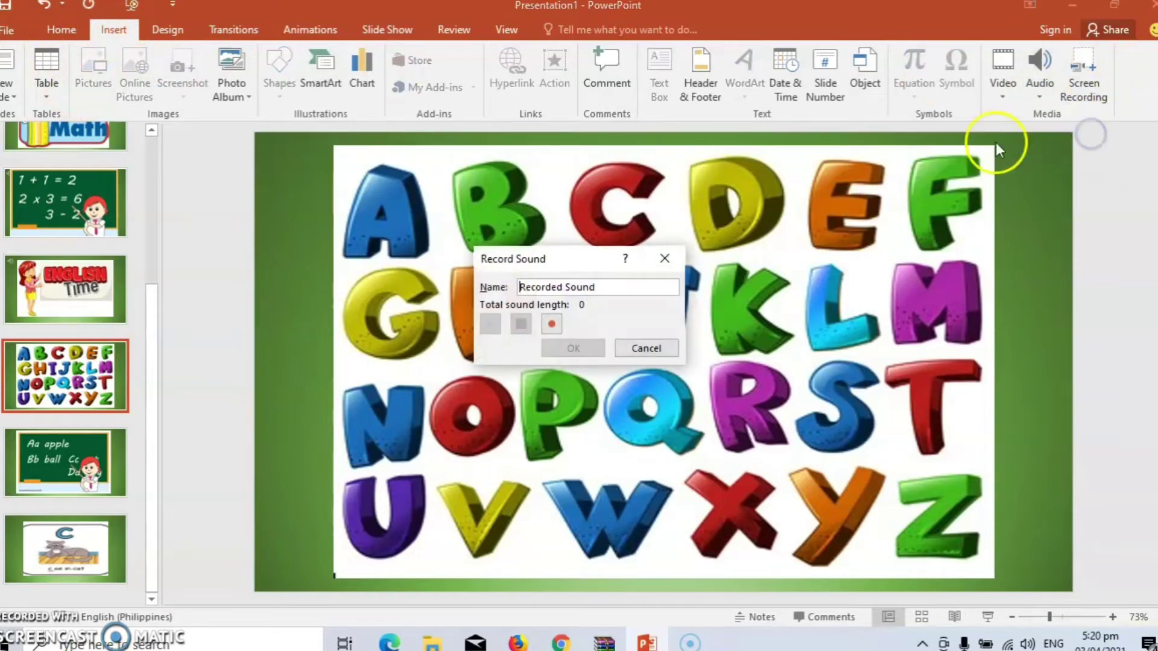
mouse_move(580, 255)
mouse_down()
mouse_move(426, 176)
mouse_move(361, 186)
mouse_move(436, 430)
mouse_move(698, 147)
mouse_move(380, 137)
mouse_move(380, 153)
mouse_move(393, 151)
mouse_move(370, 150)
mouse_up()
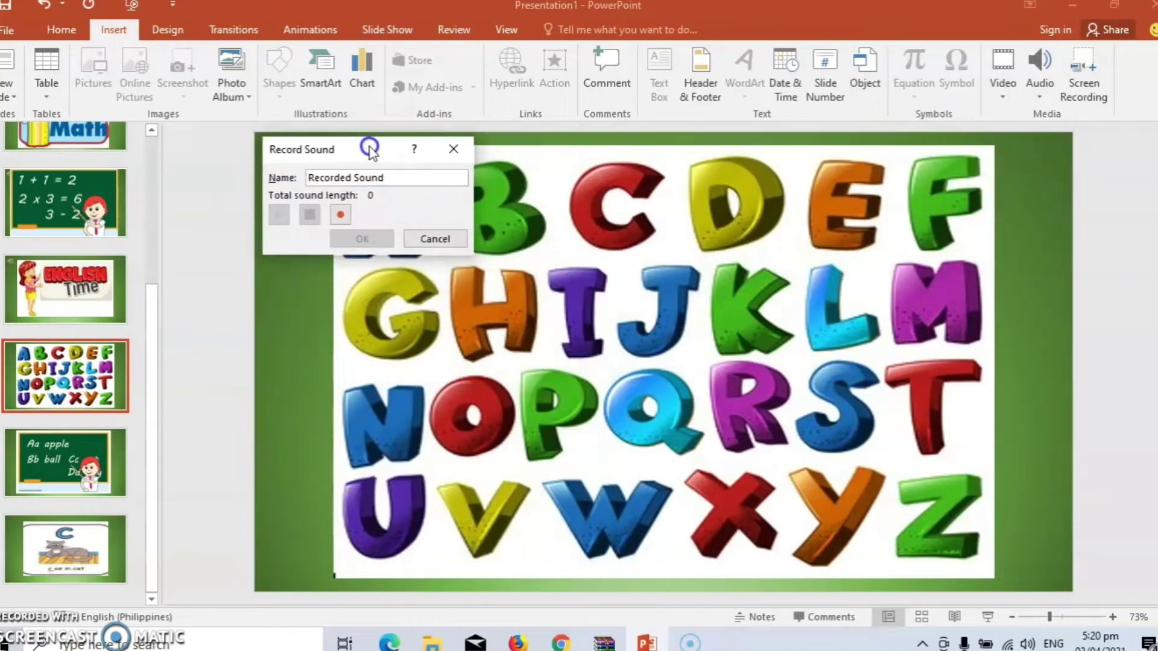
click(341, 215)
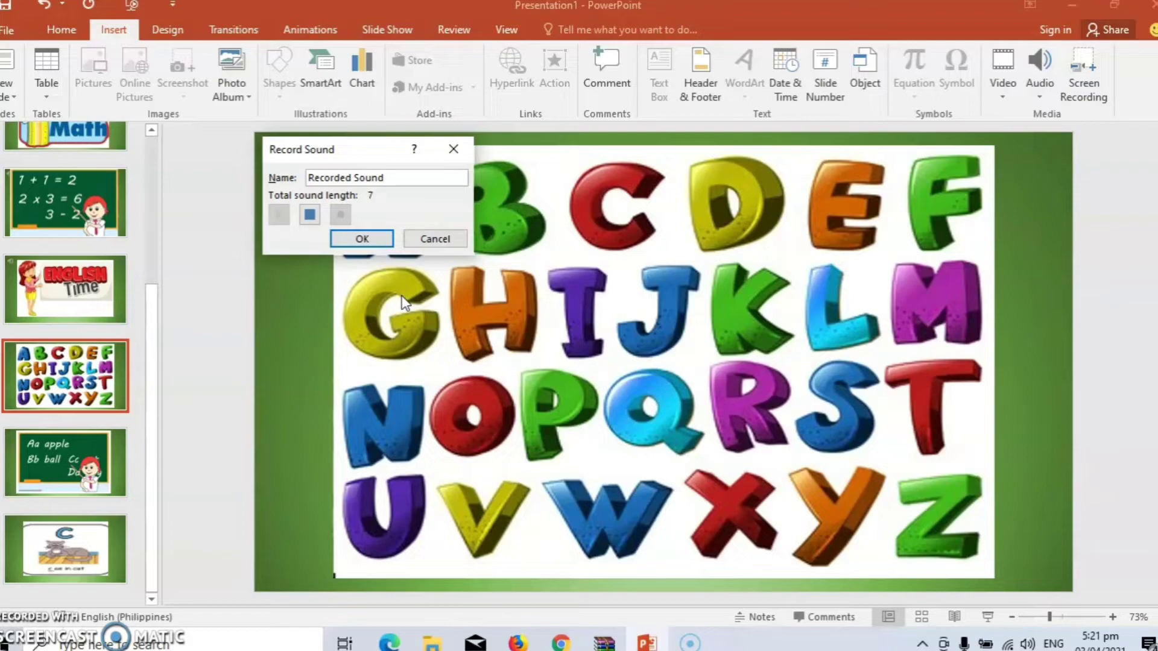
click(364, 241)
click(362, 238)
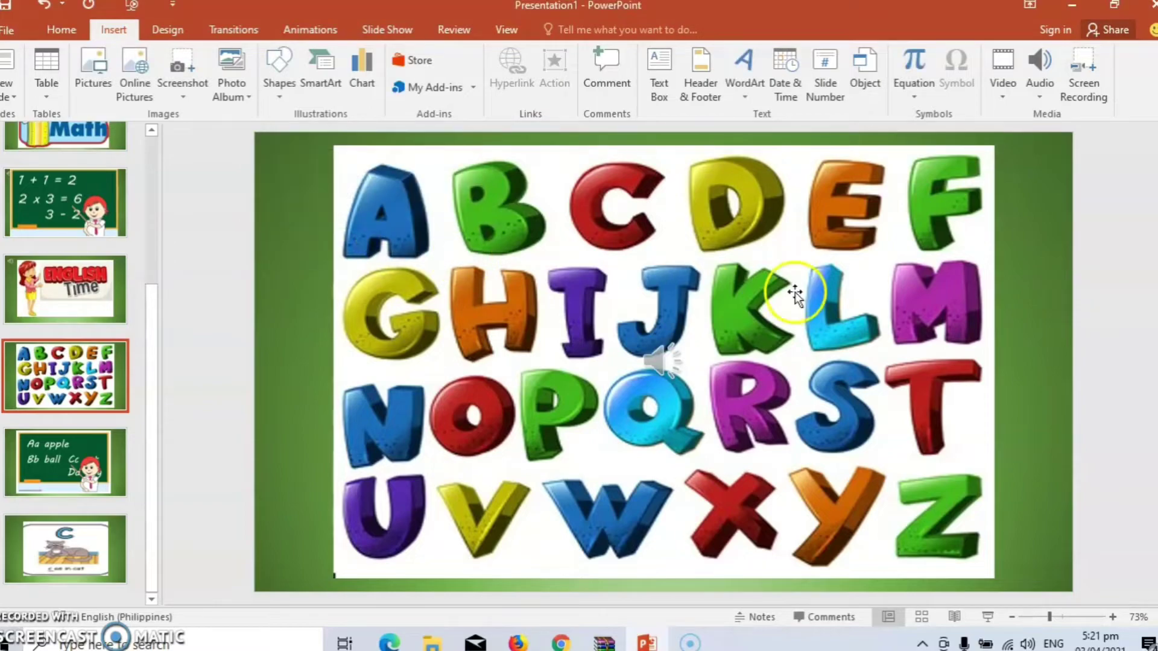
click(664, 361)
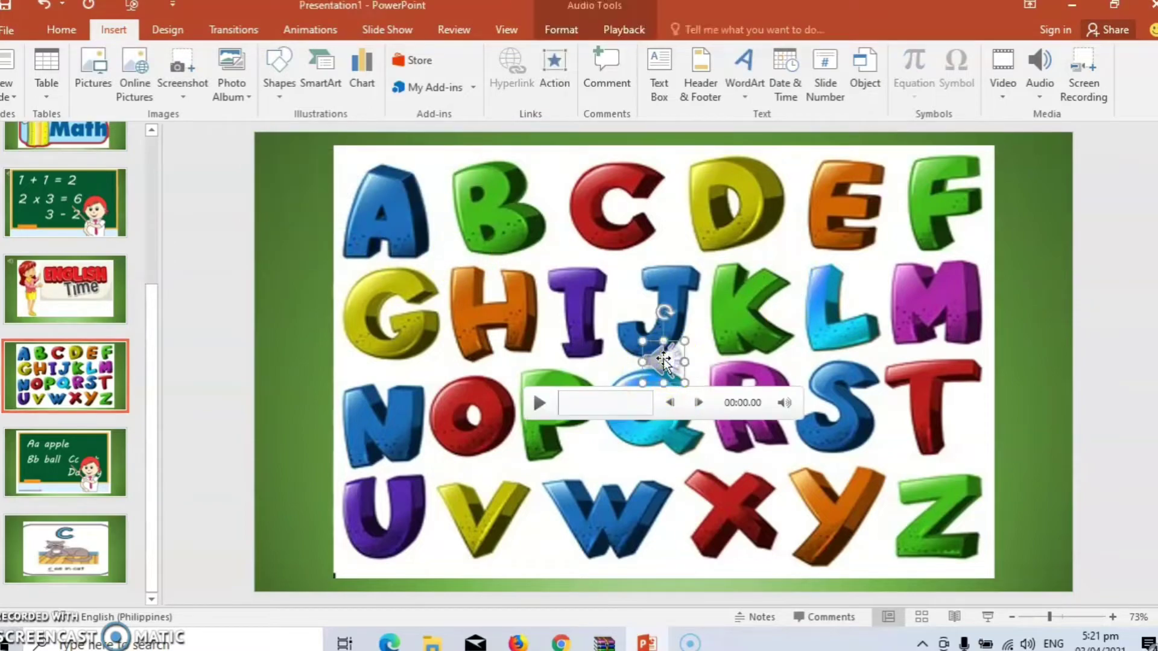
mouse_move(663, 360)
mouse_down()
mouse_move(336, 238)
mouse_move(294, 164)
mouse_up()
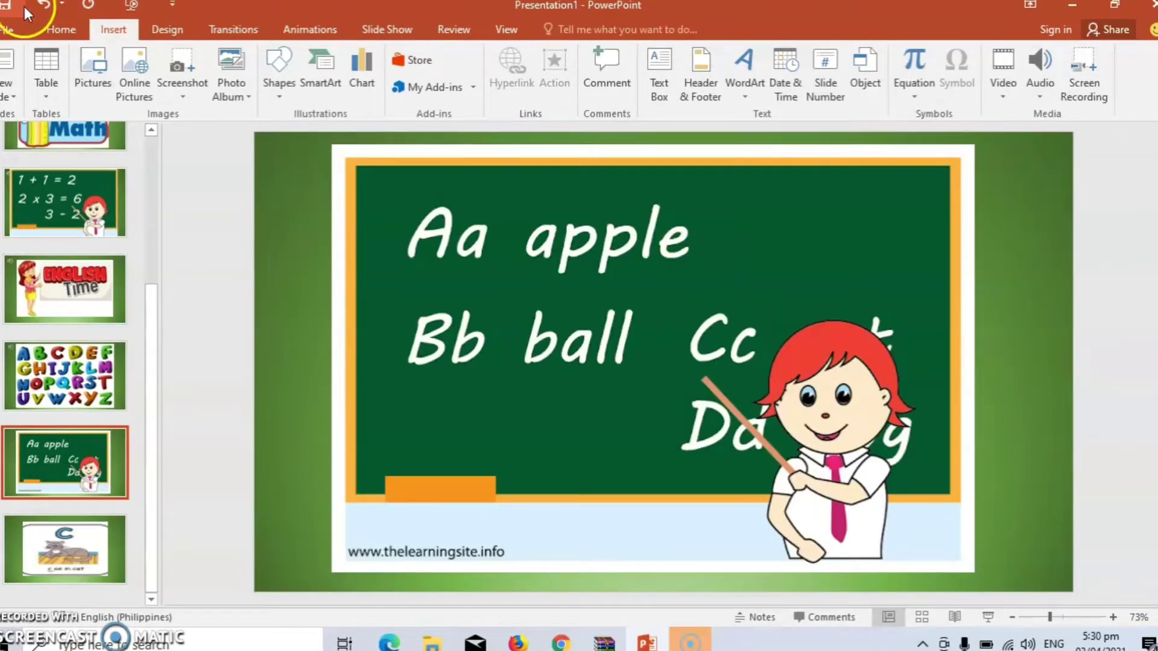
Record a narration with Record Audio and insert it on the Aa apple slide
click(1040, 96)
click(1057, 136)
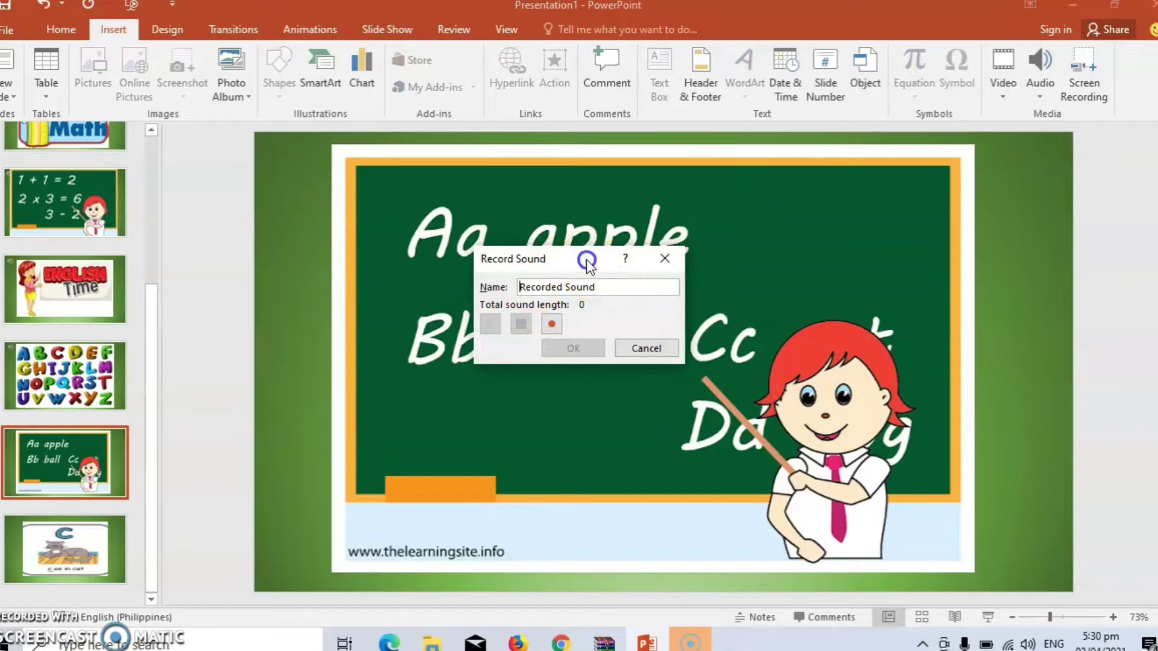
drag(587, 260, 954, 172)
click(921, 234)
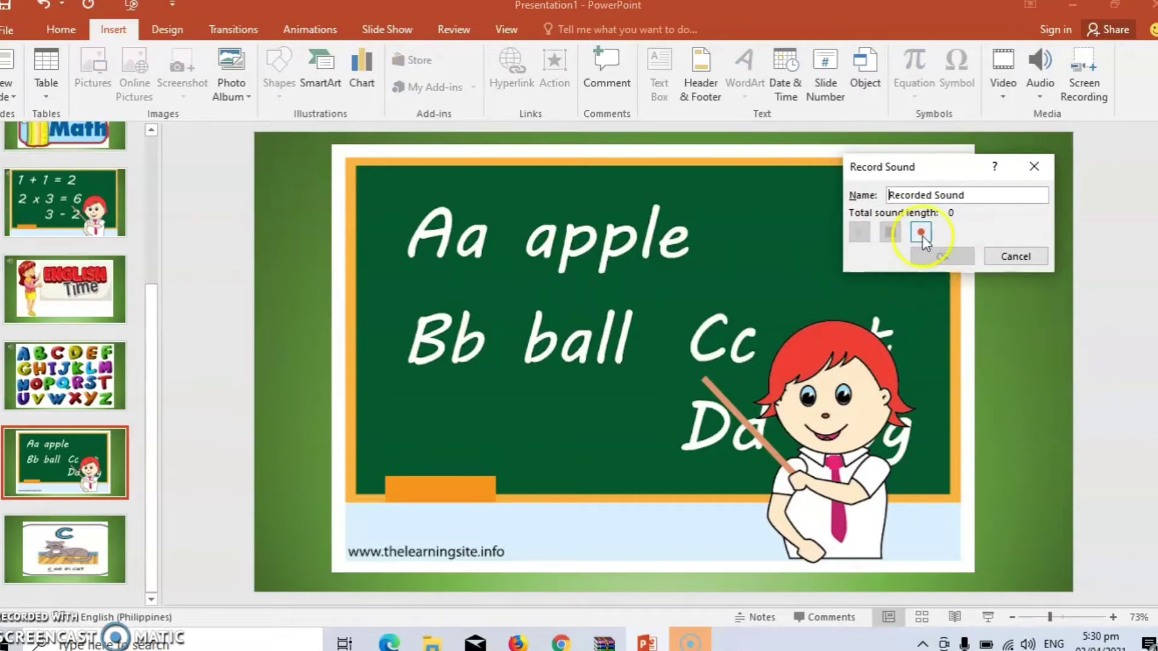
click(923, 234)
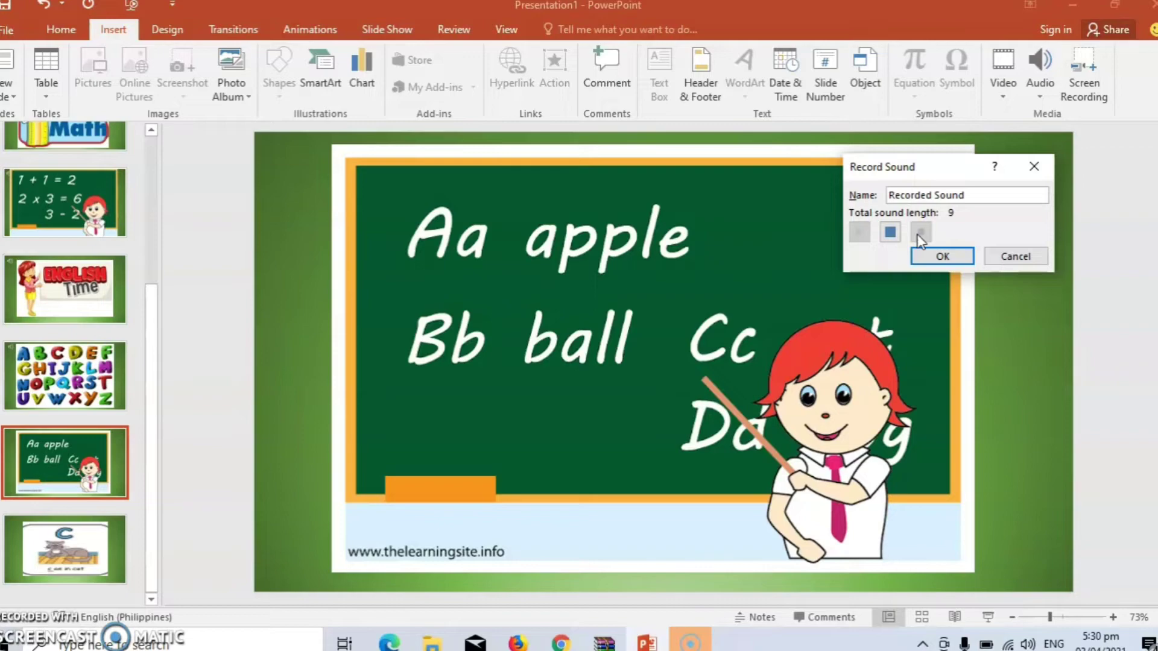
click(915, 281)
click(842, 298)
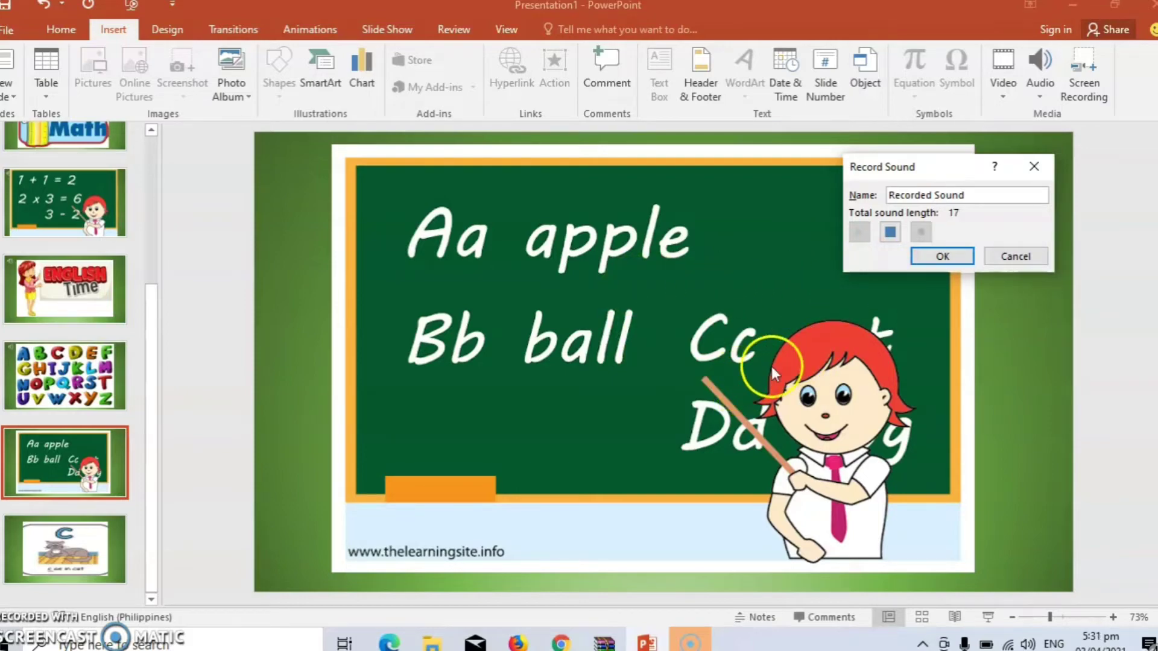
click(942, 258)
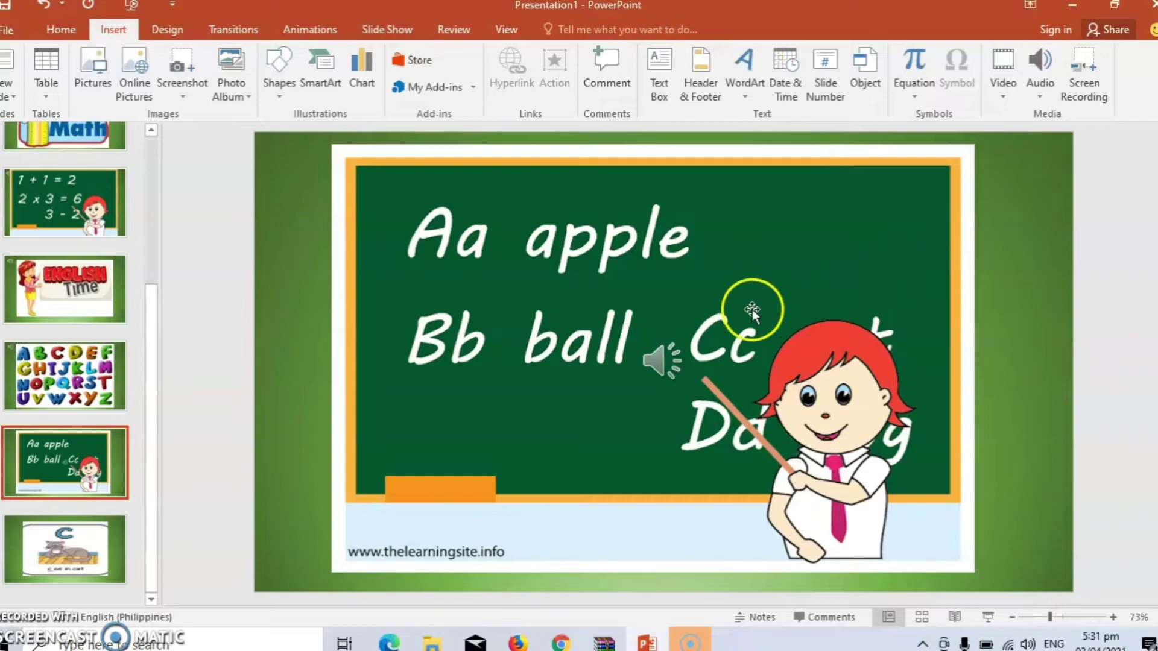
Preview the narration, move its speaker icon to the top-left margin, and open the c as in cat slide
click(686, 348)
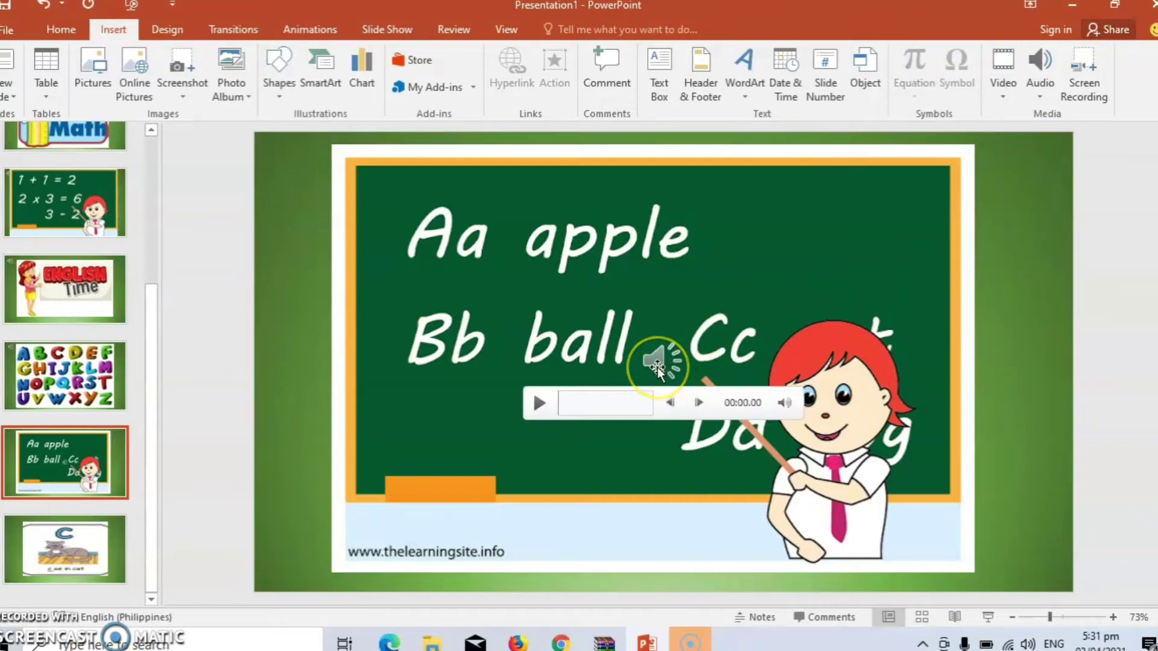
click(656, 364)
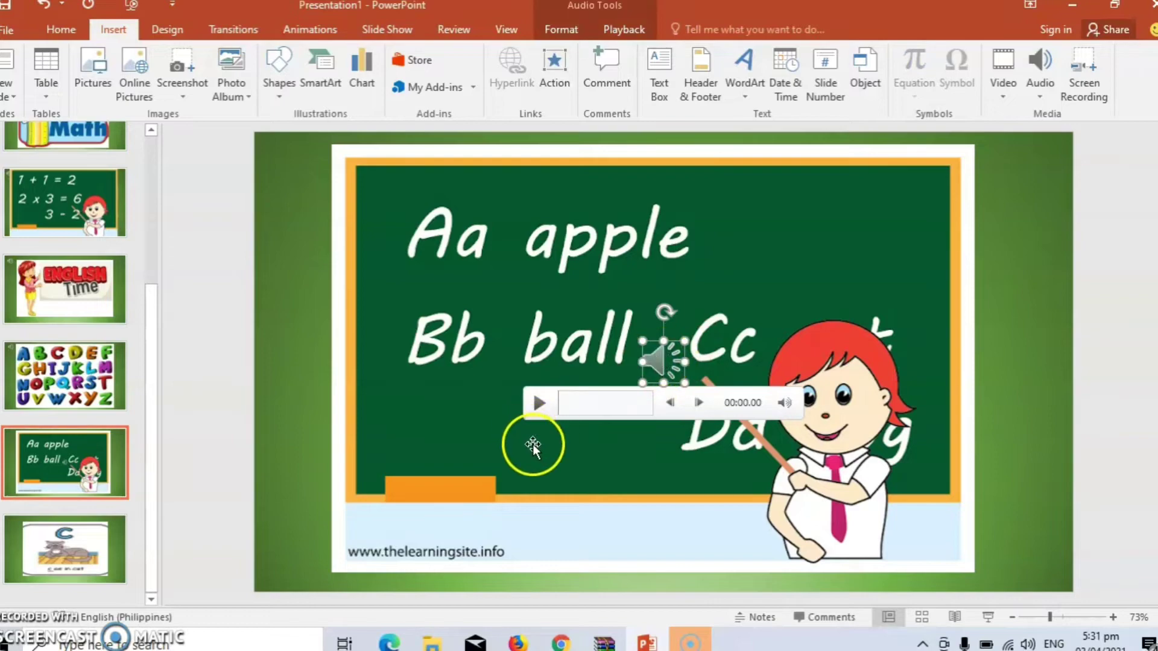
click(544, 413)
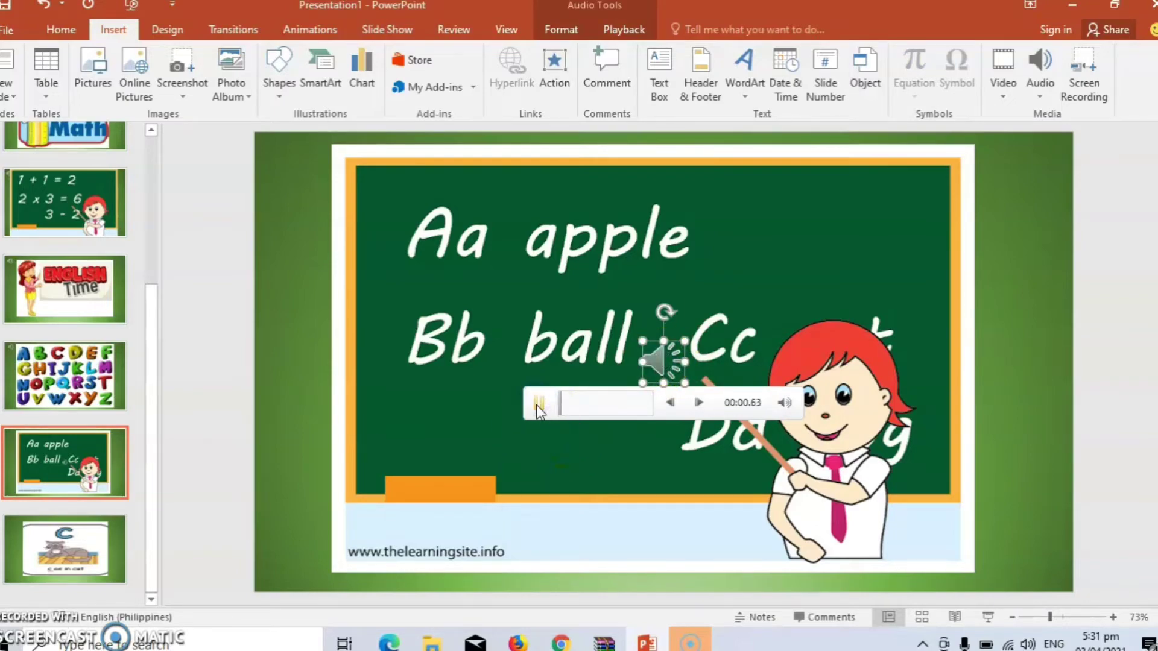
click(540, 404)
drag(671, 358, 309, 154)
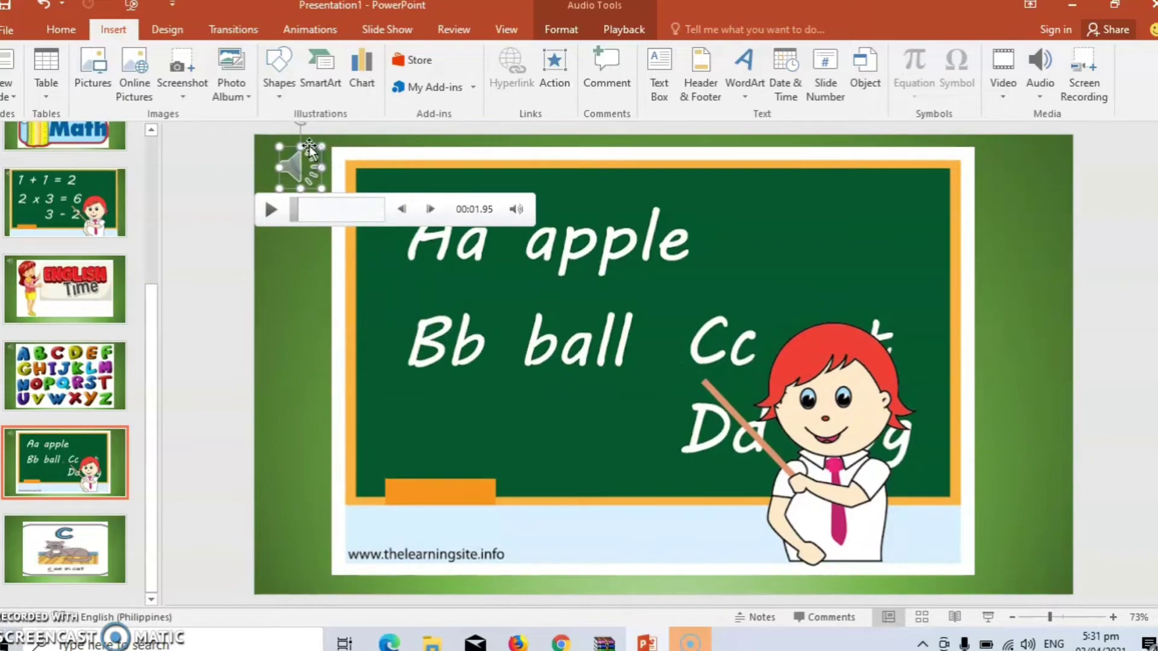
click(323, 169)
click(77, 548)
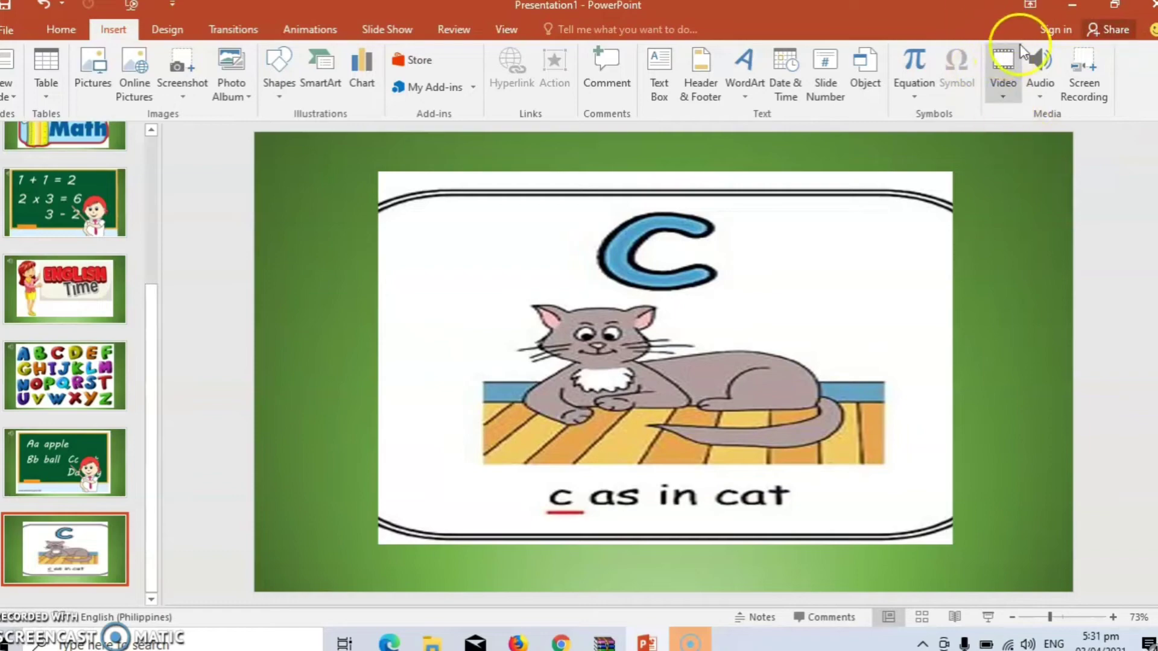
Record a 5-second narration for the 'c as in cat' slide and place its speaker icon top-left
click(1036, 87)
click(1078, 140)
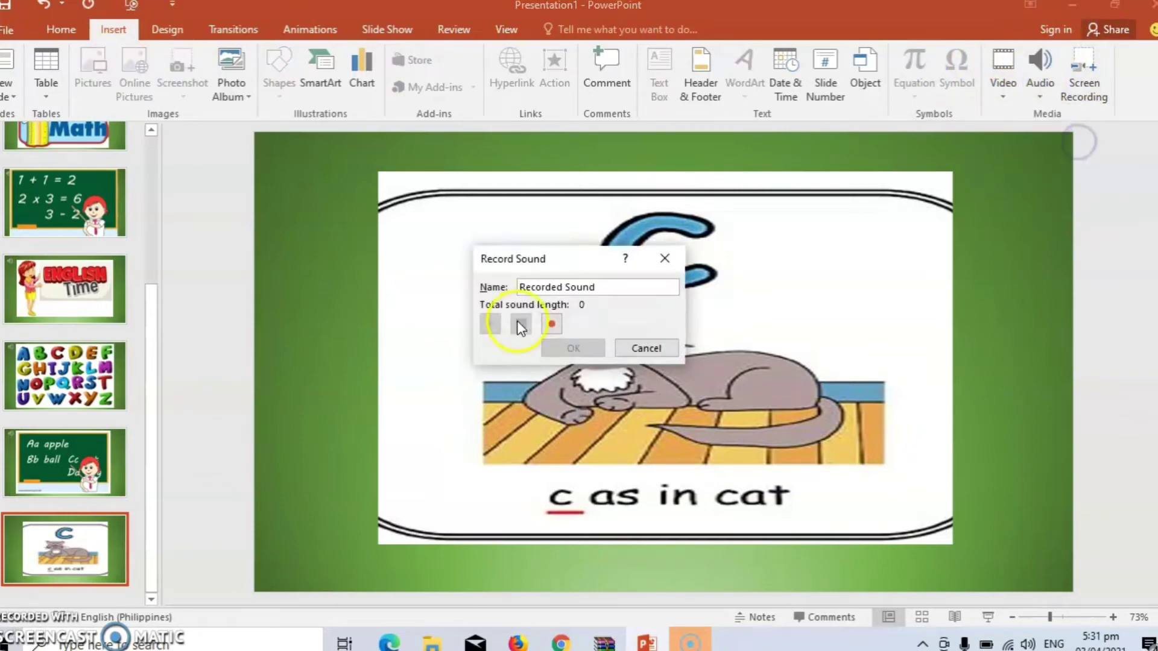
drag(566, 262, 914, 193)
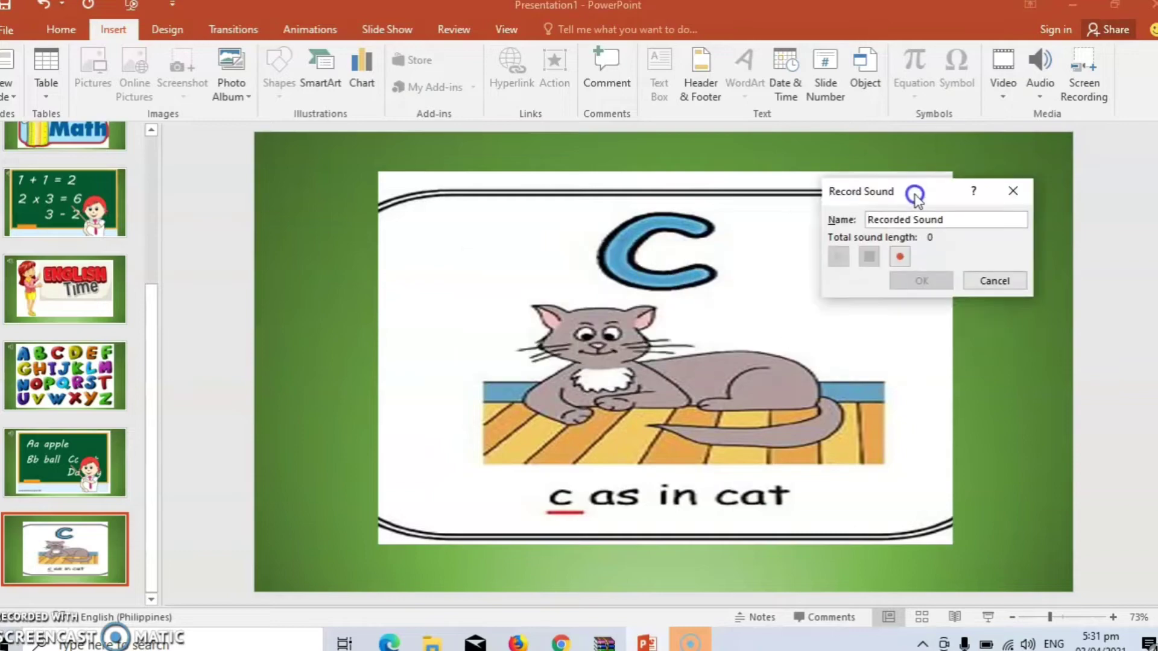
click(906, 258)
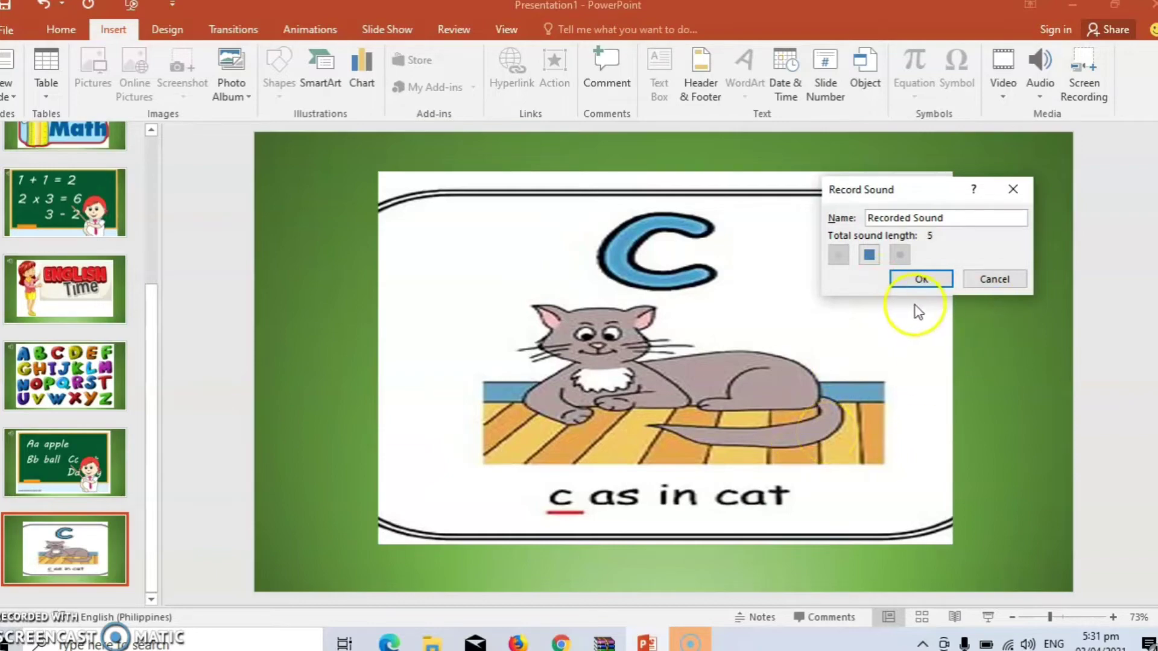
click(921, 279)
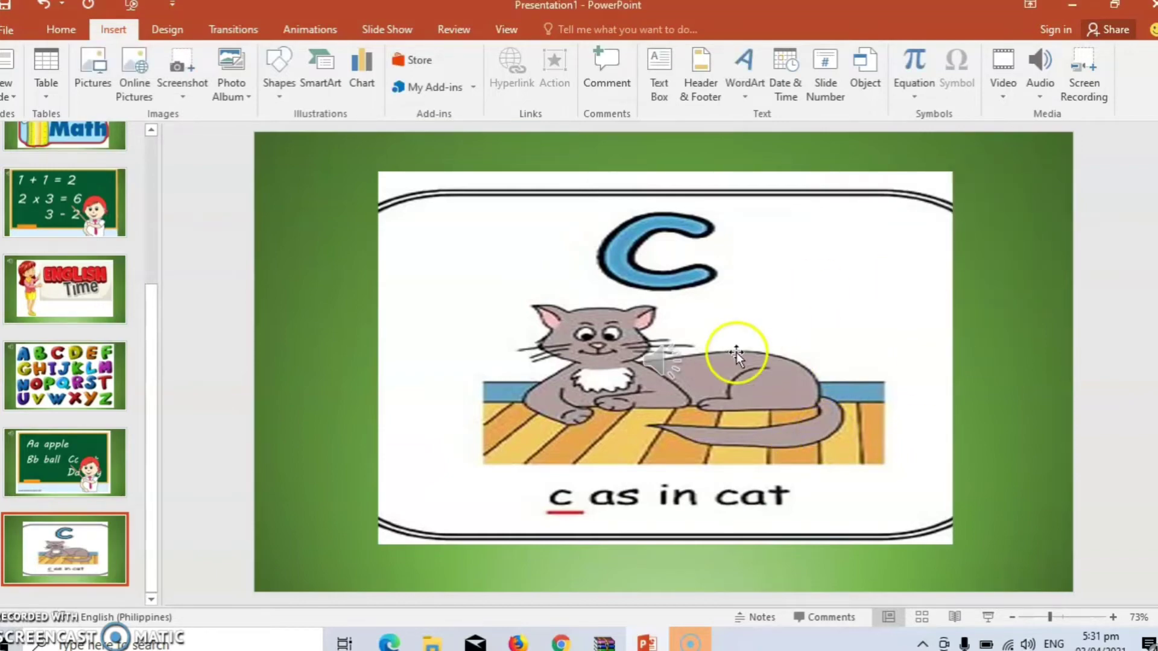
drag(660, 367, 335, 187)
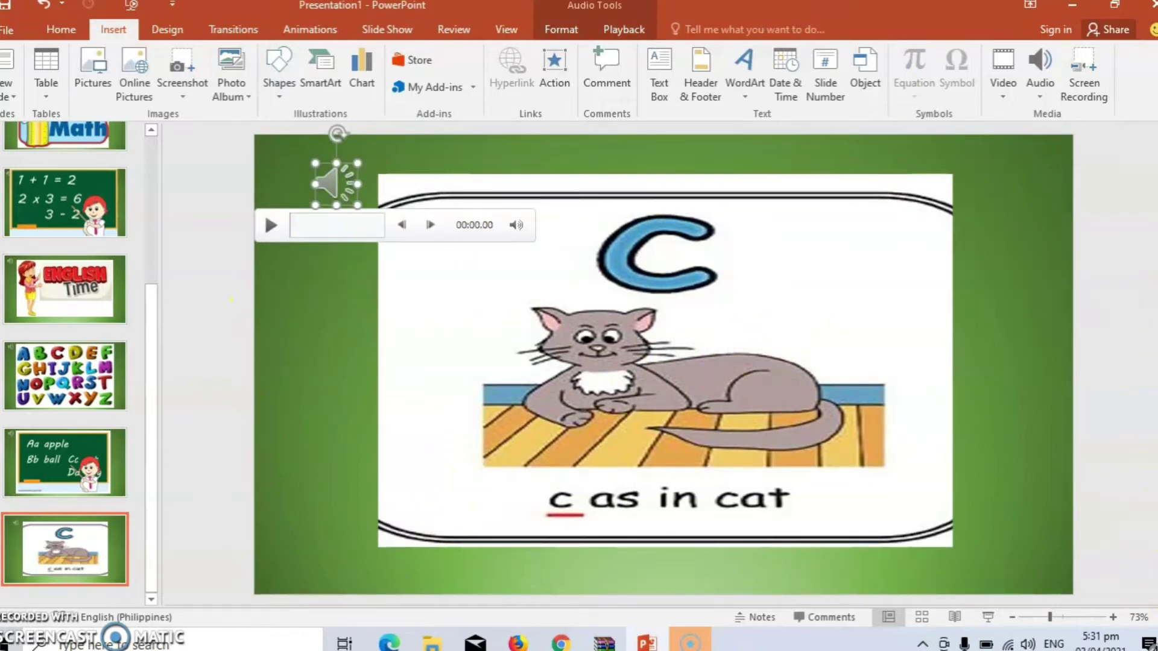
click(152, 600)
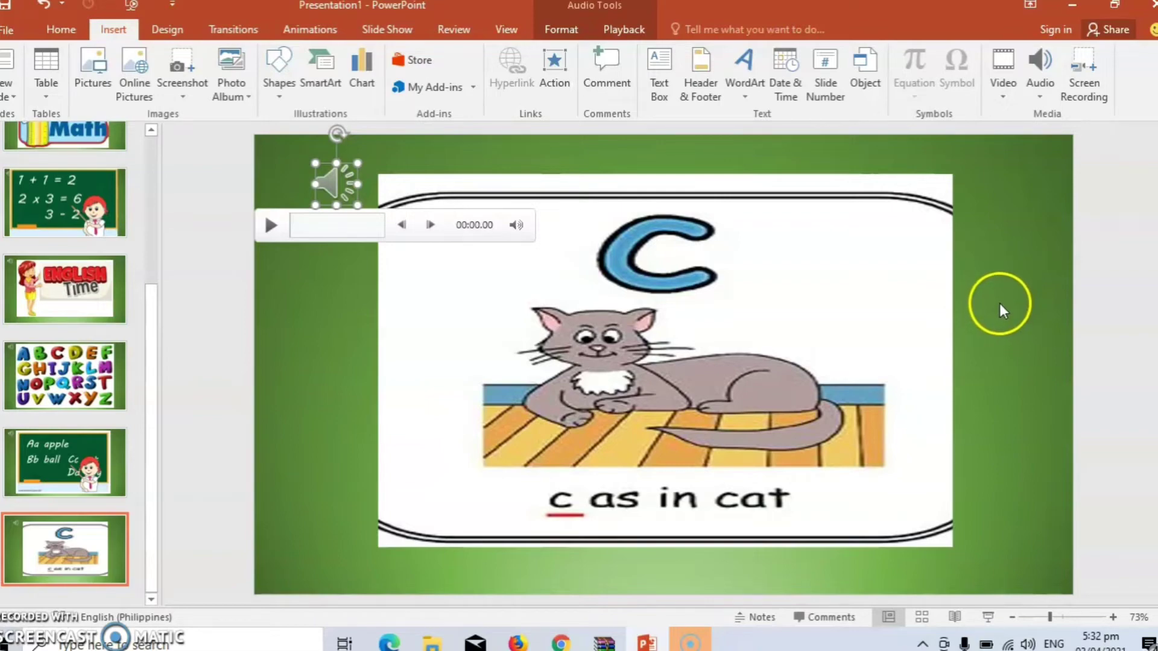
click(999, 307)
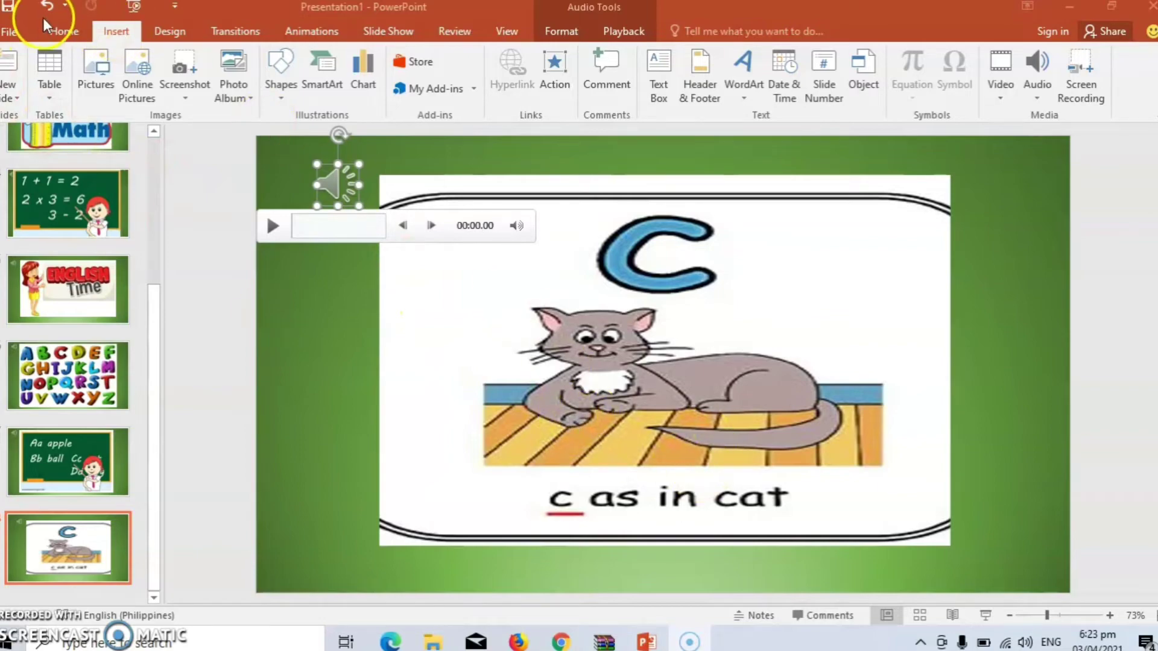
Export the presentation to the Desktop as an MPEG-4 Video file named 'subject'
click(9, 33)
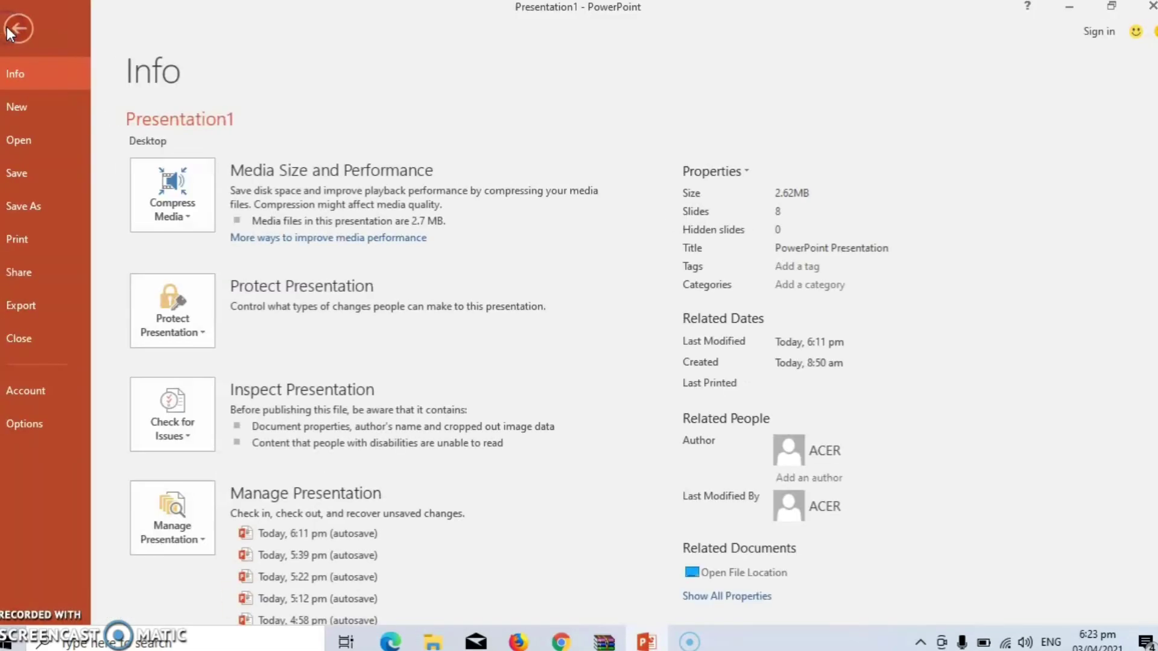
click(41, 211)
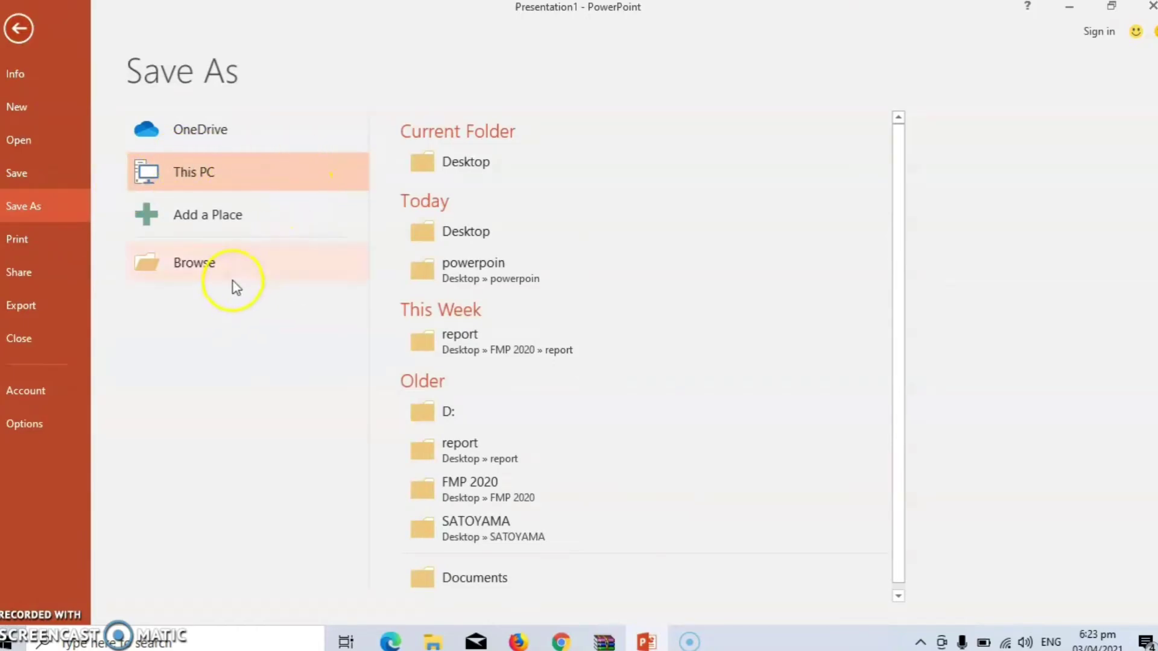
click(526, 164)
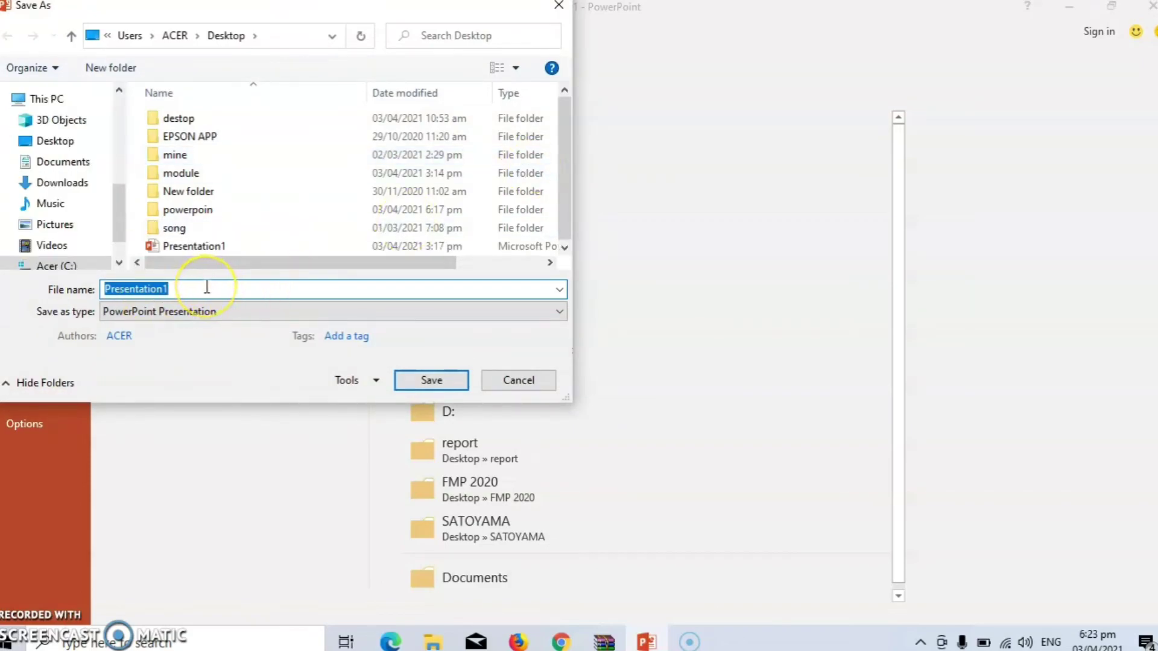
text(sub)
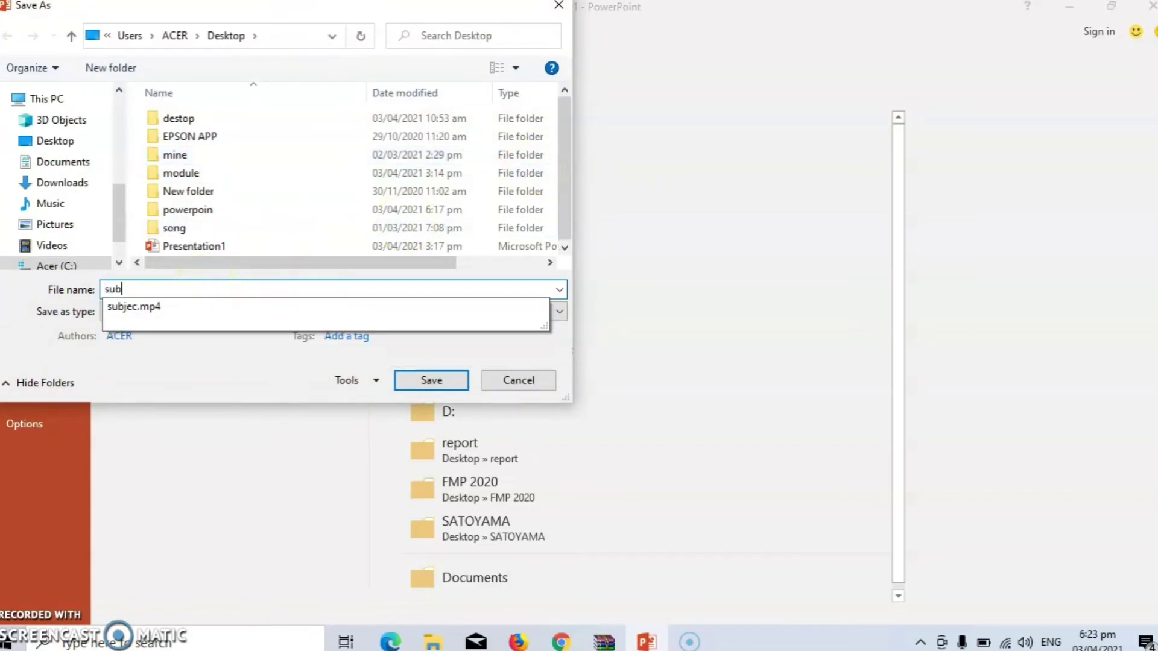
text(ject)
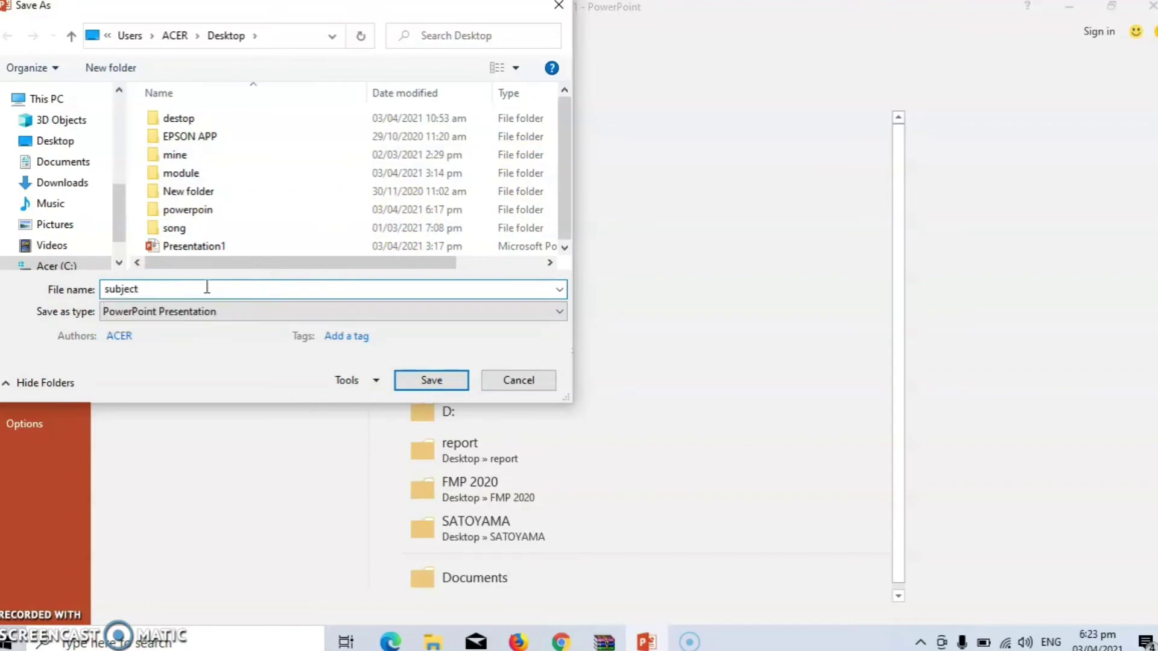
click(207, 287)
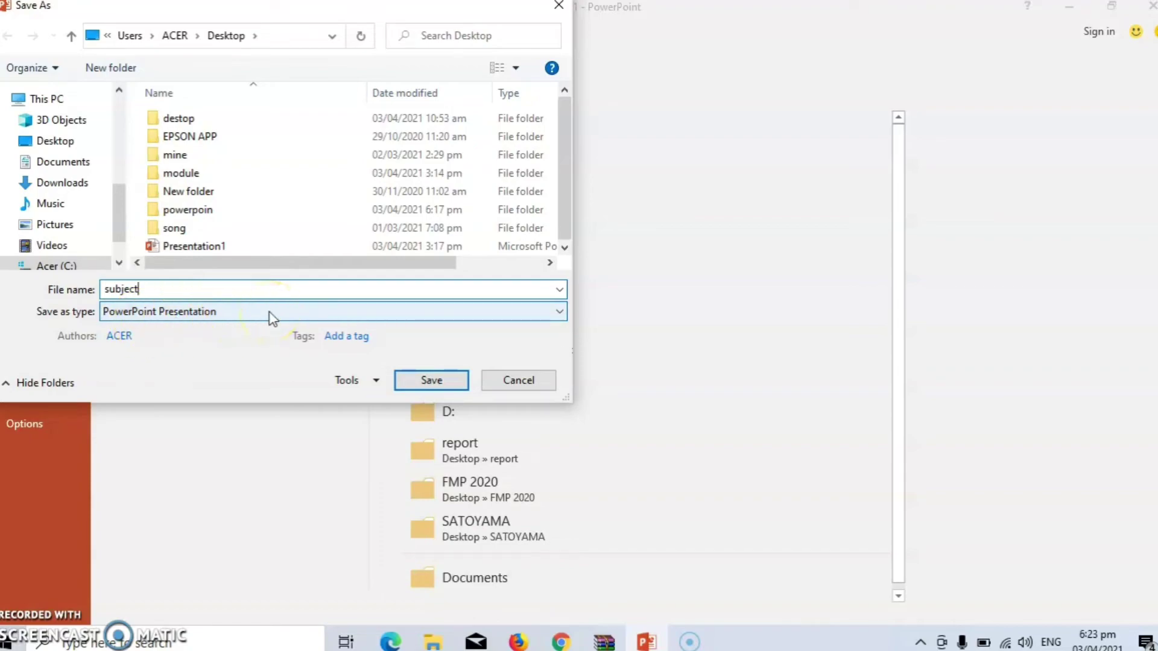
click(559, 313)
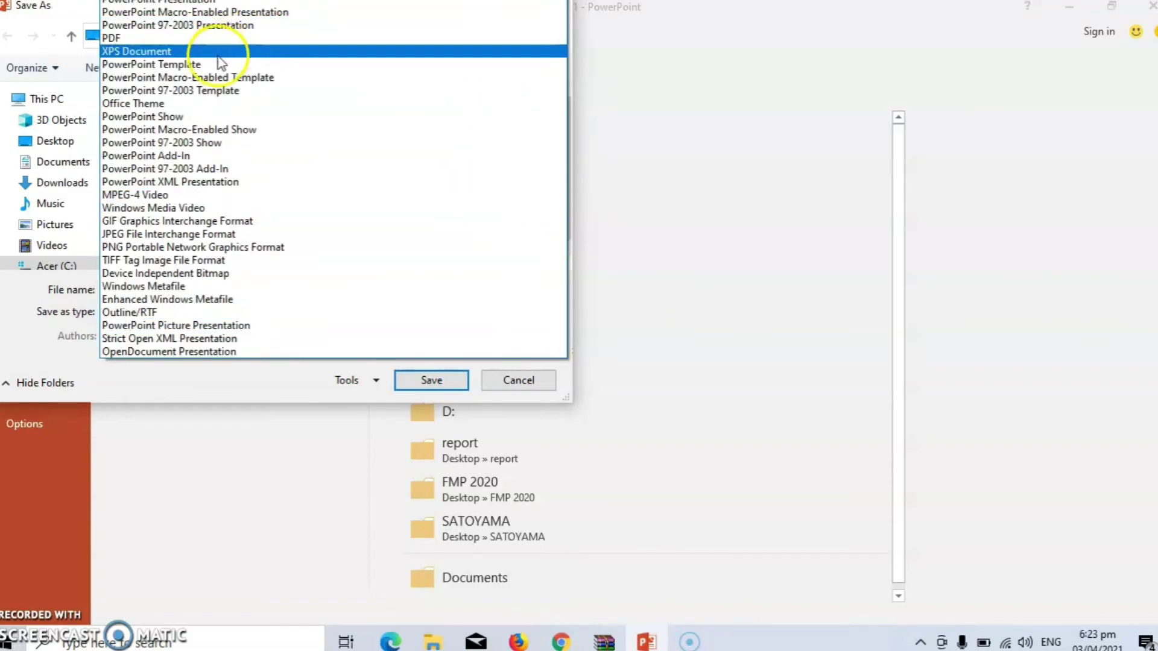
click(174, 194)
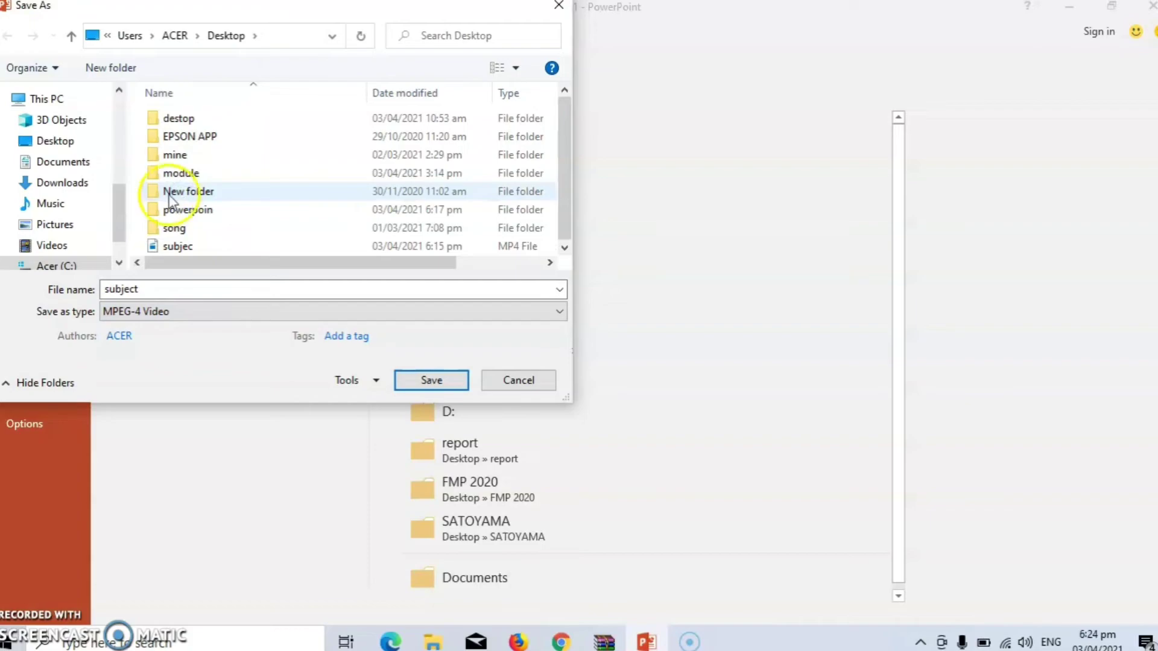
click(430, 381)
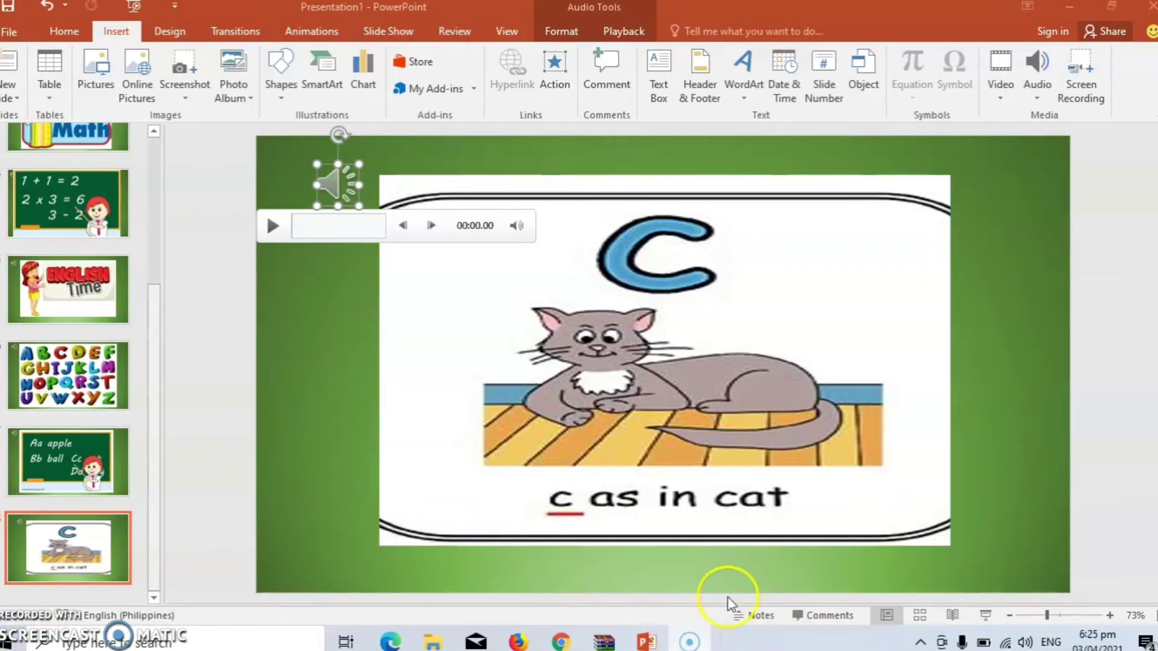
Minimize PowerPoint and move the 33.1 MB 'subject' MP4 file to the desktop's top row
click(1079, 8)
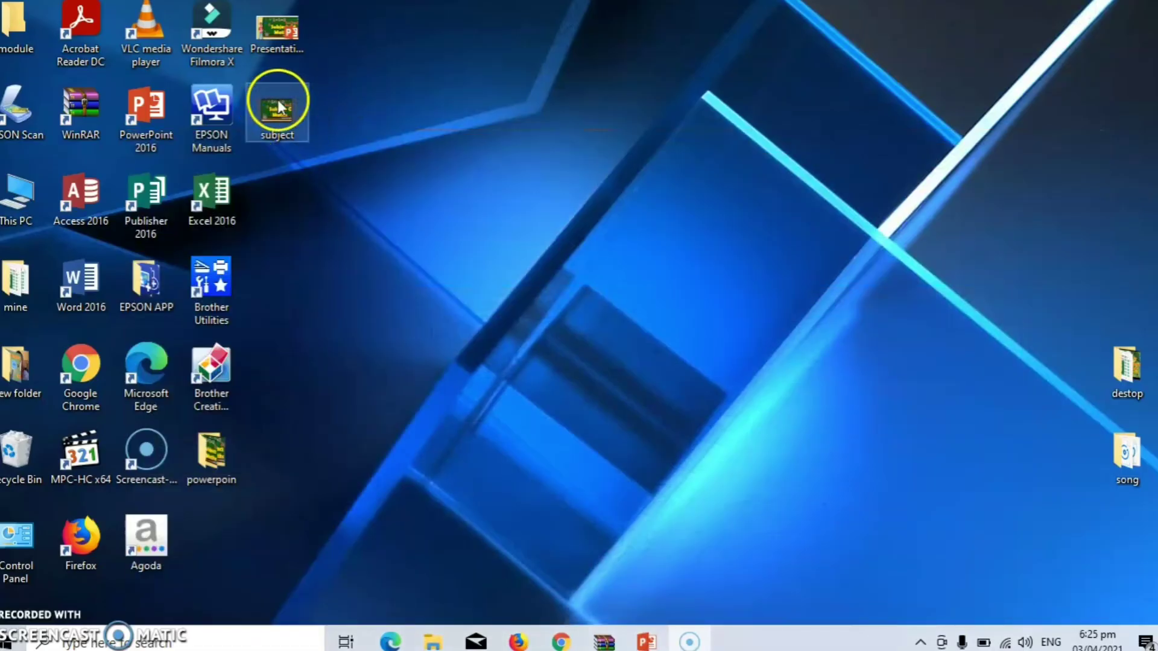
drag(275, 100, 448, 47)
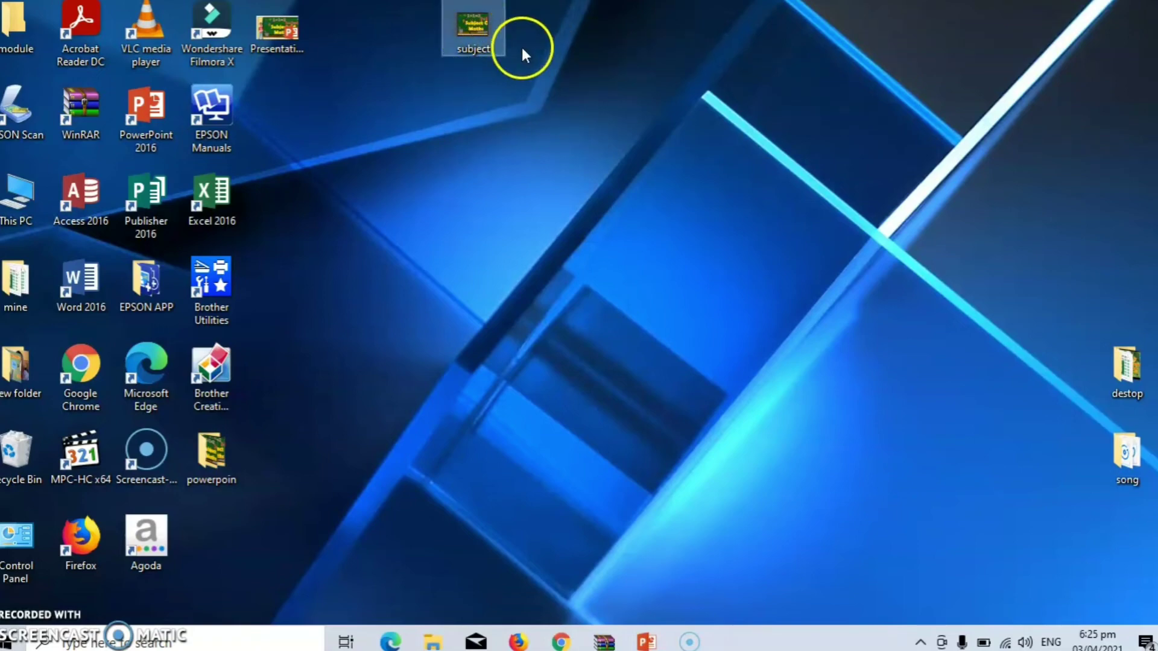
Open the 'subject' MP4 video in Movies & TV to play it back
double_click(472, 26)
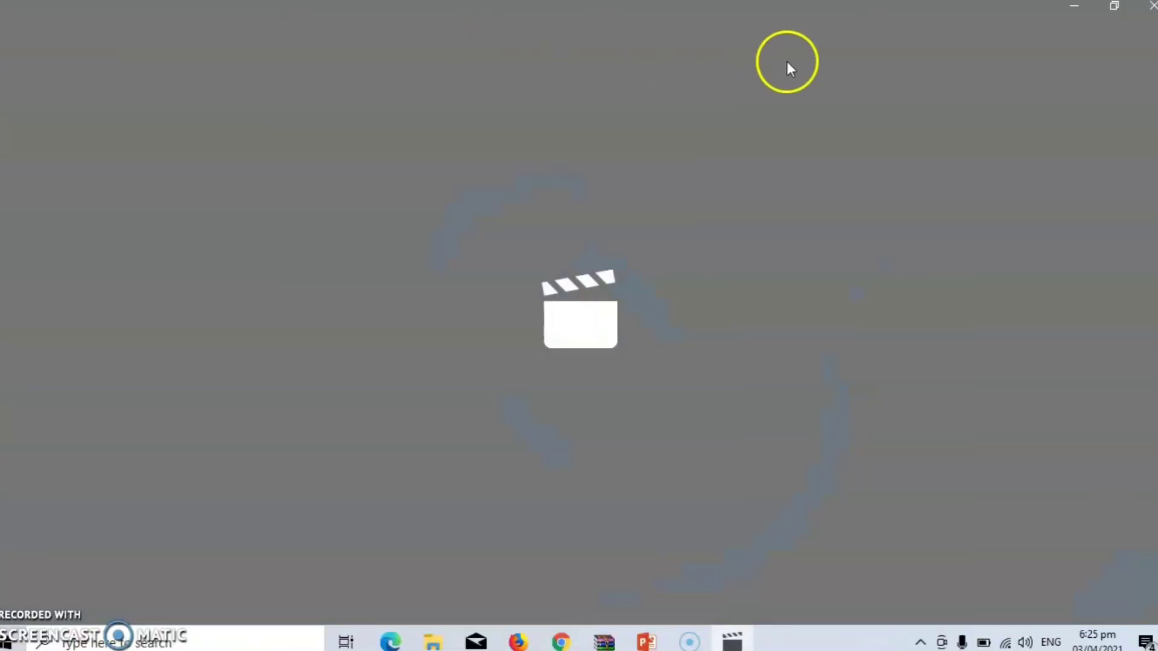